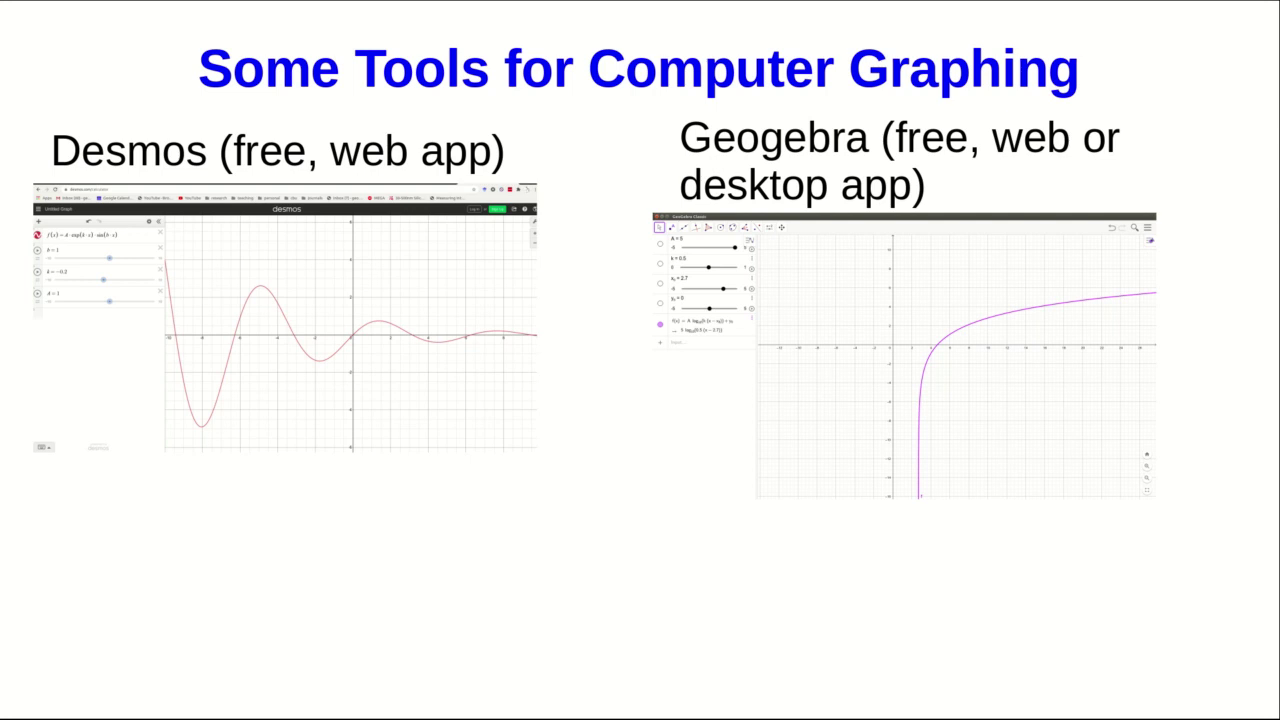
Advance the graphing-tools slide to show Spreadsheet, Maple, then the Functions and Data labels
key("Right")
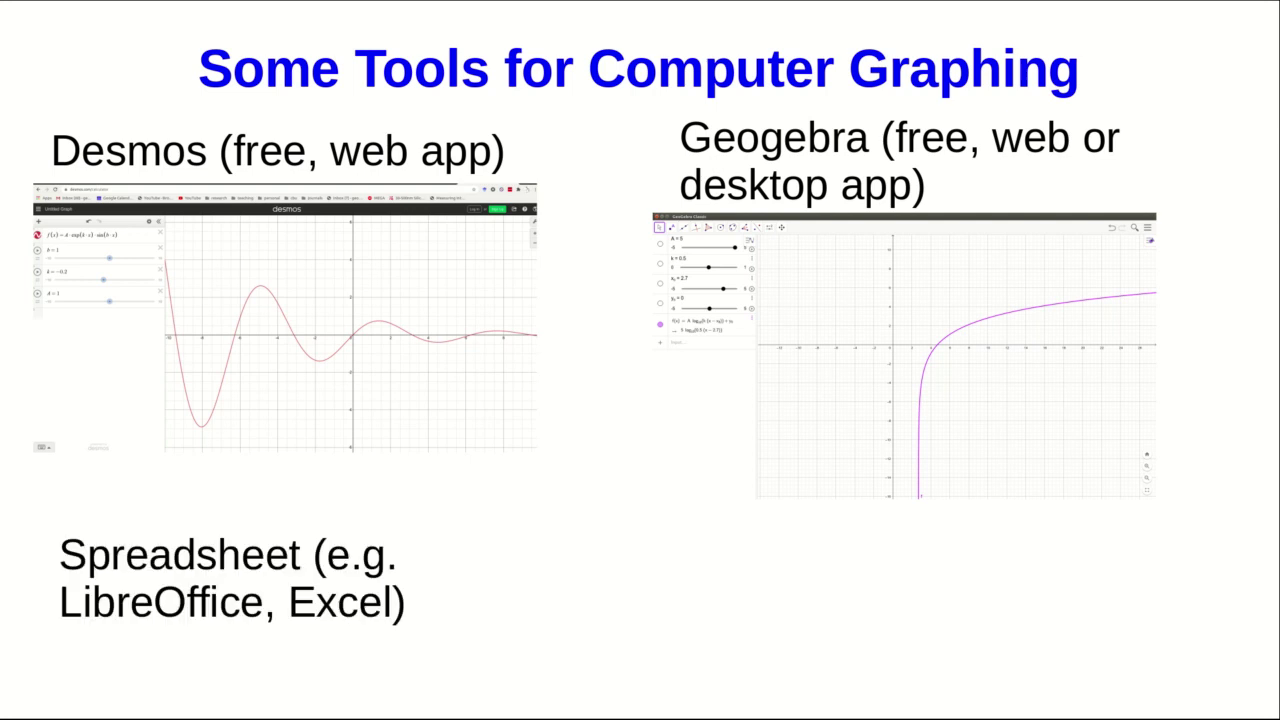
key("Right")
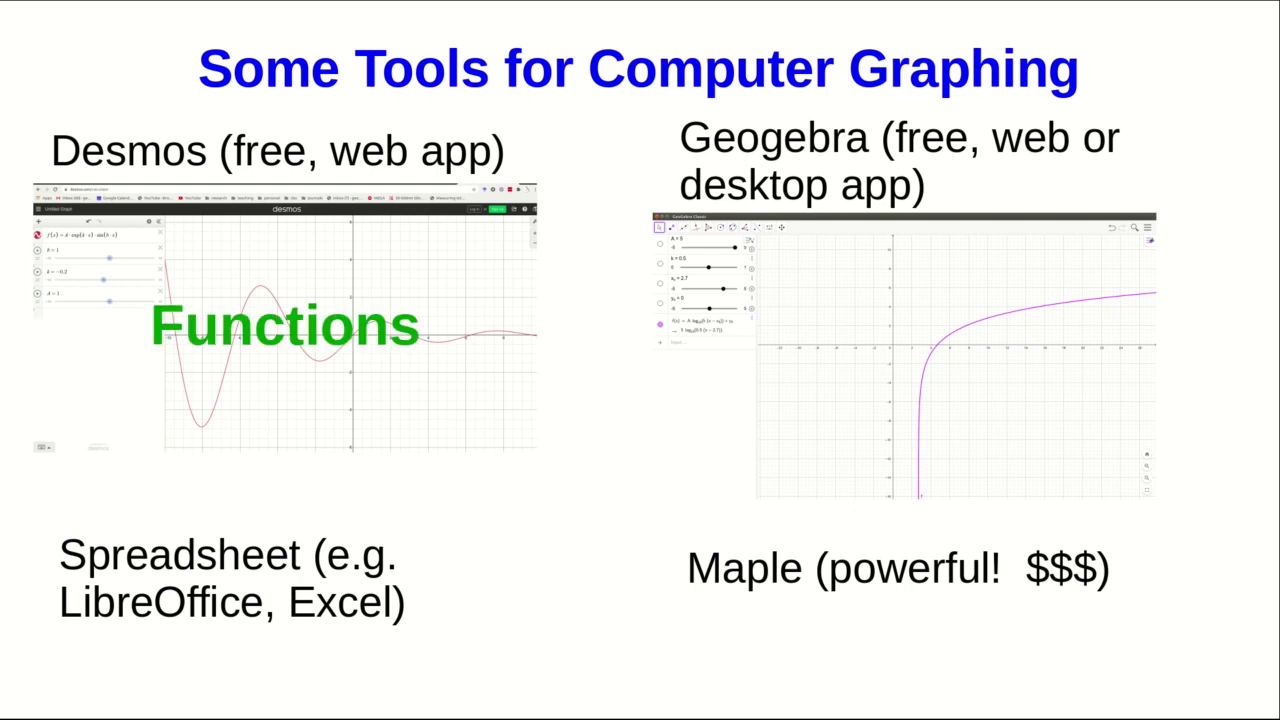
key("Right")
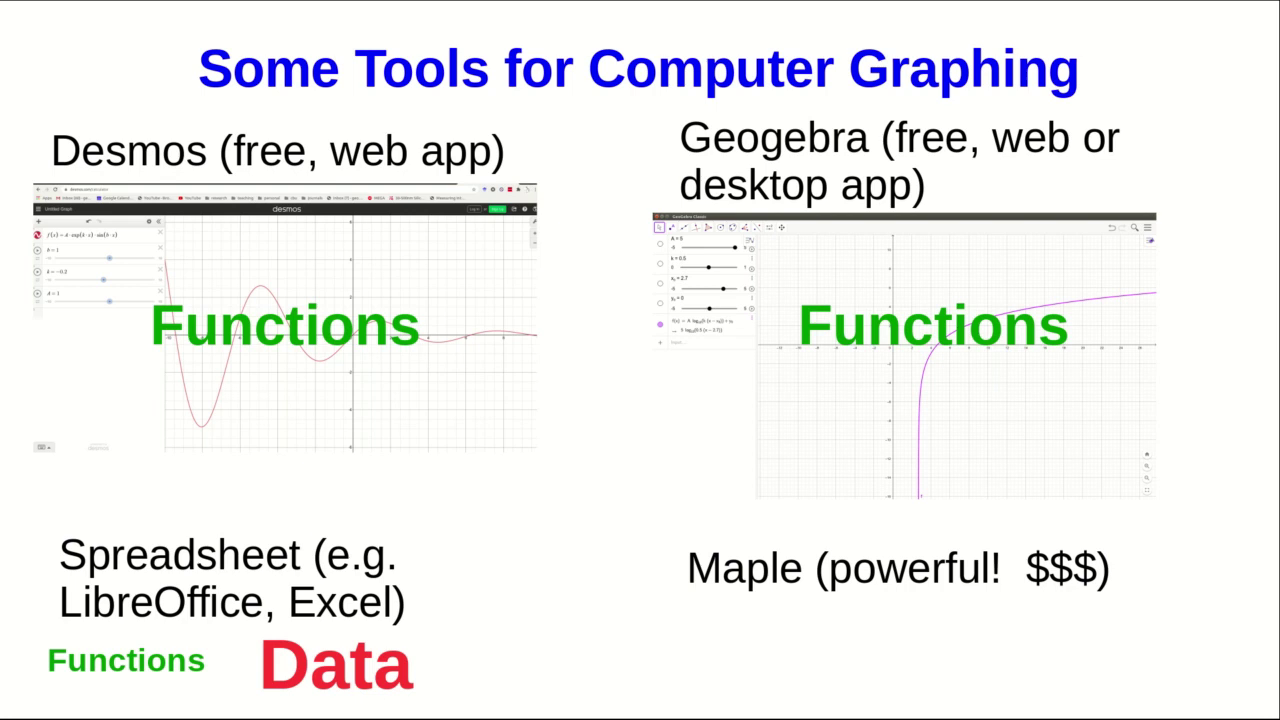
key("Right")
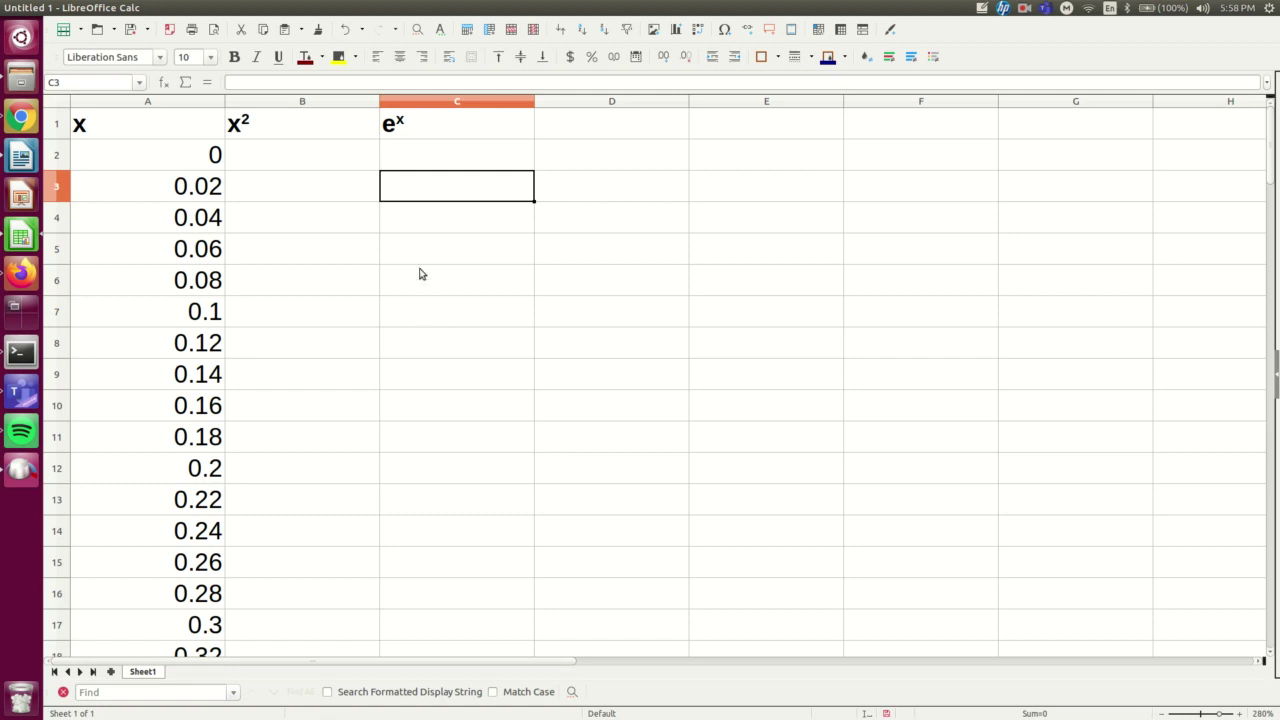
left_click(275, 163)
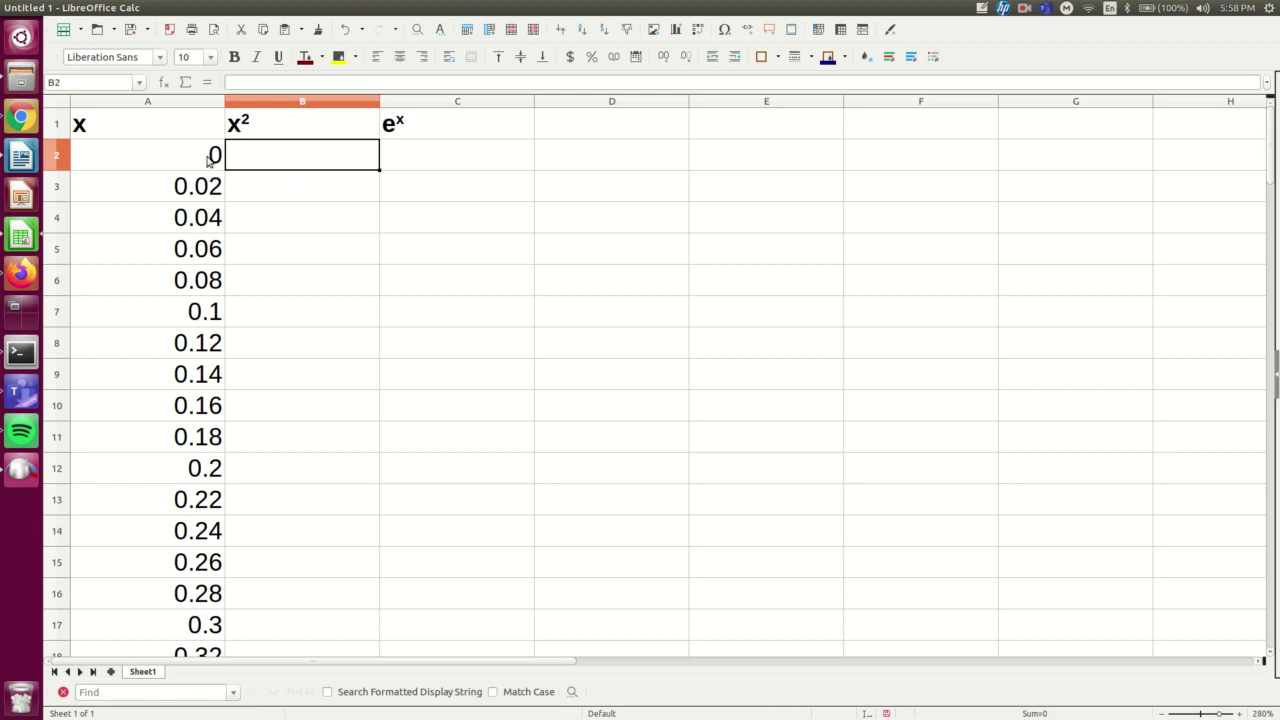
scroll(280, 354, "down", 20)
scroll(286, 354, "down", 6)
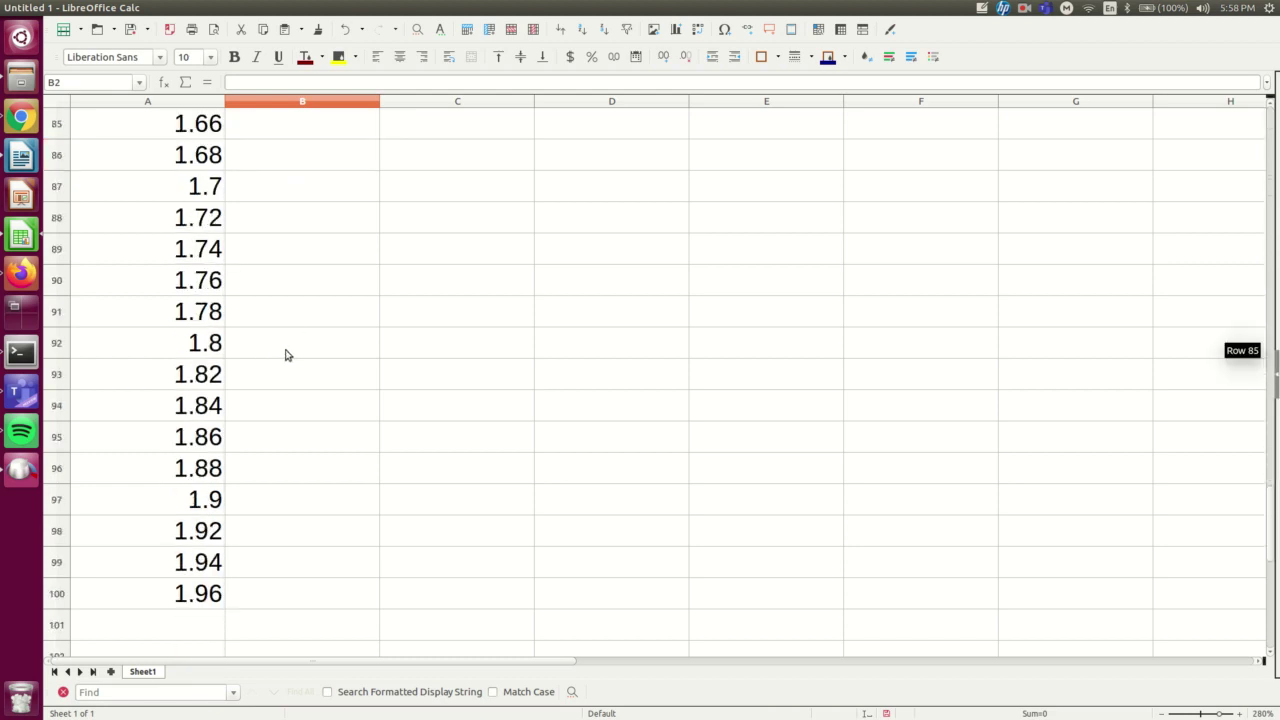
scroll(289, 394, "up", 10)
scroll(289, 394, "up", 17)
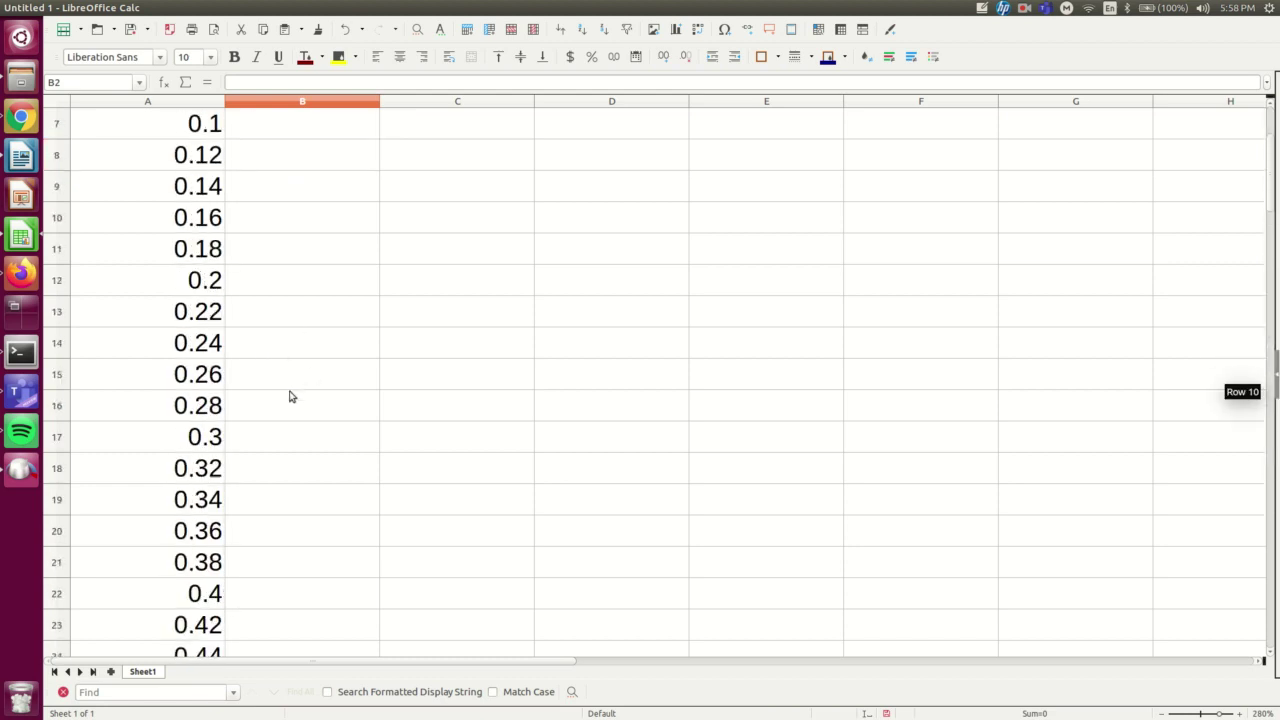
left_click(291, 187)
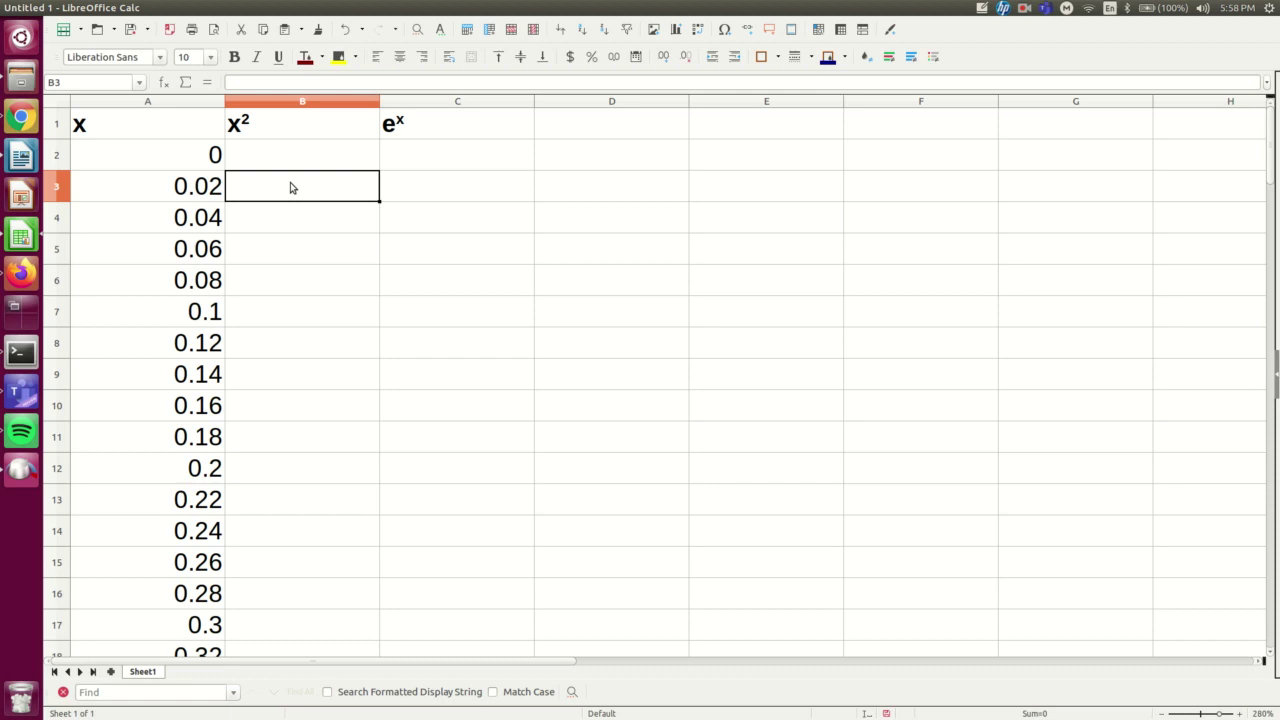
left_click(293, 160)
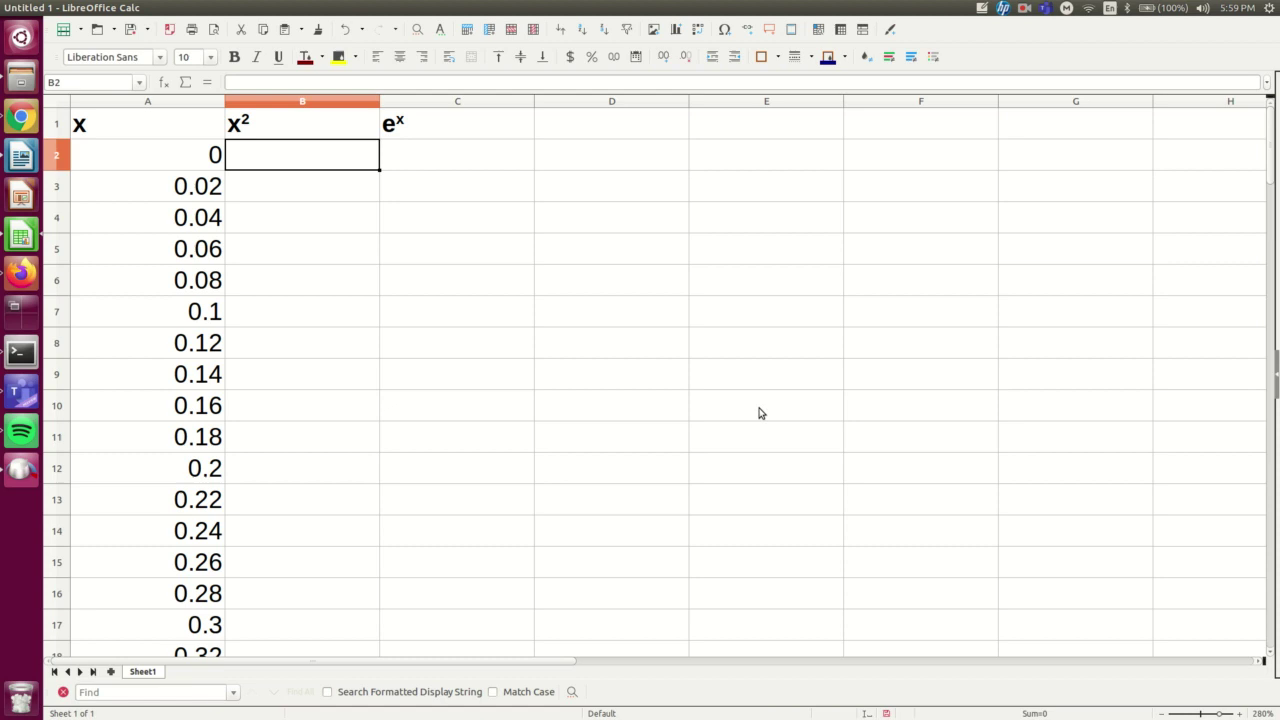
Enter =A2^2 in B2 and fill it down the x² column to row 100
type("=")
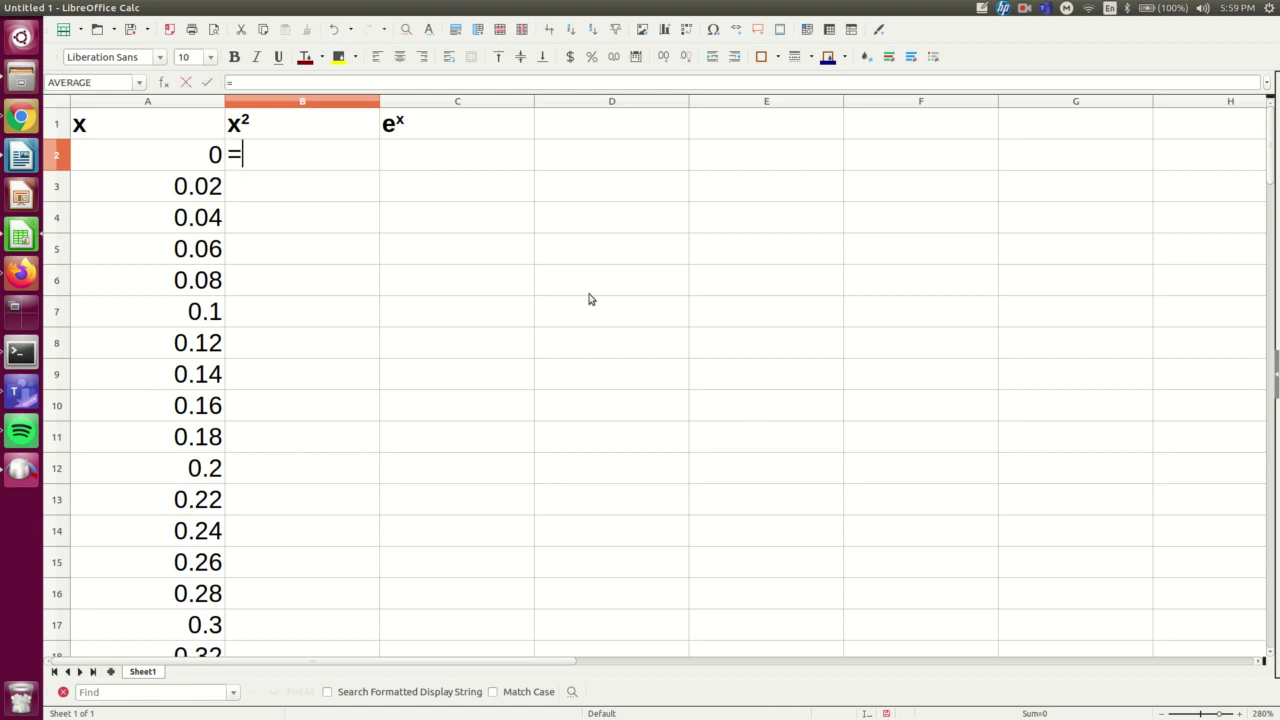
left_click(194, 160)
type("^2")
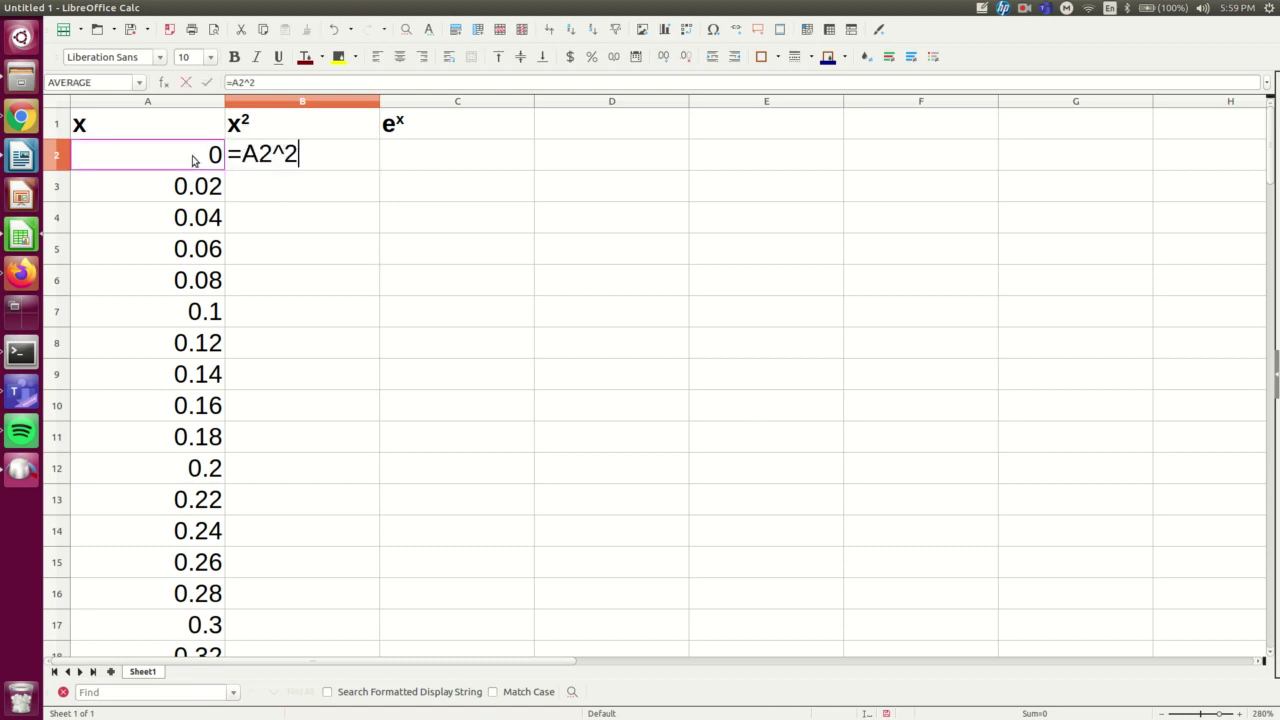
key("Return")
left_click(302, 158)
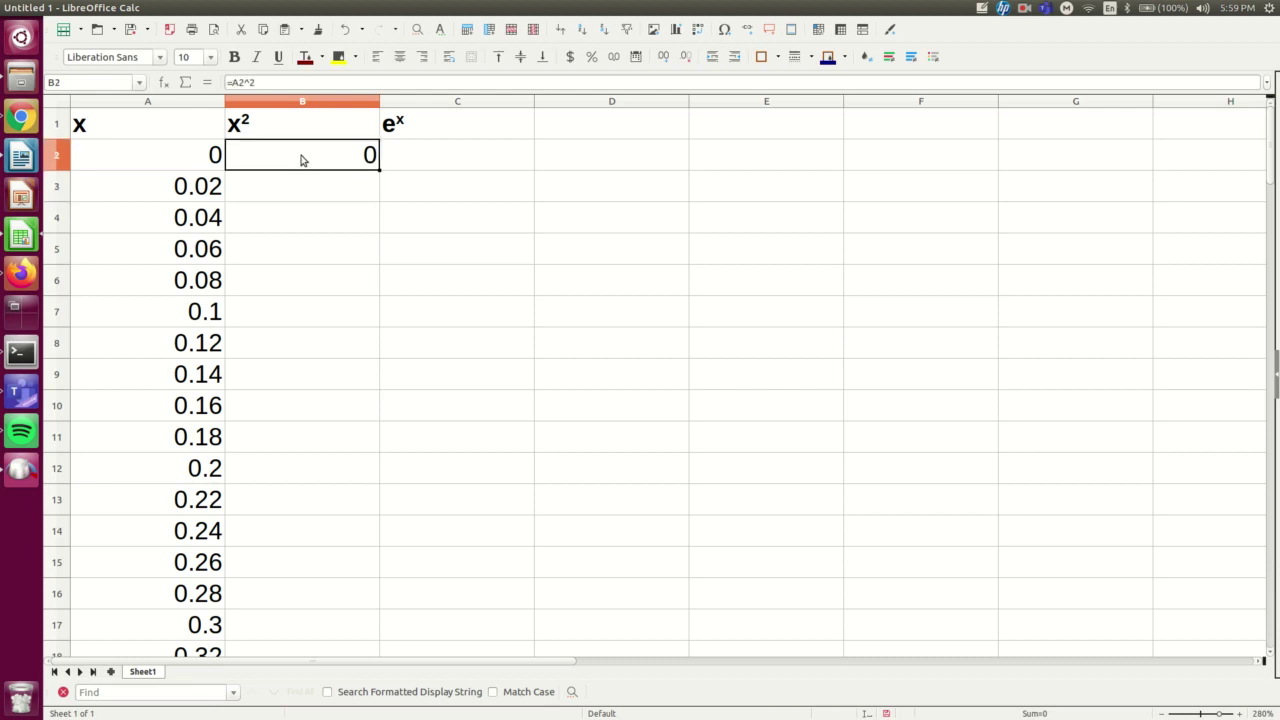
left_click_drag(302, 158, 349, 434)
key("ctrl+d")
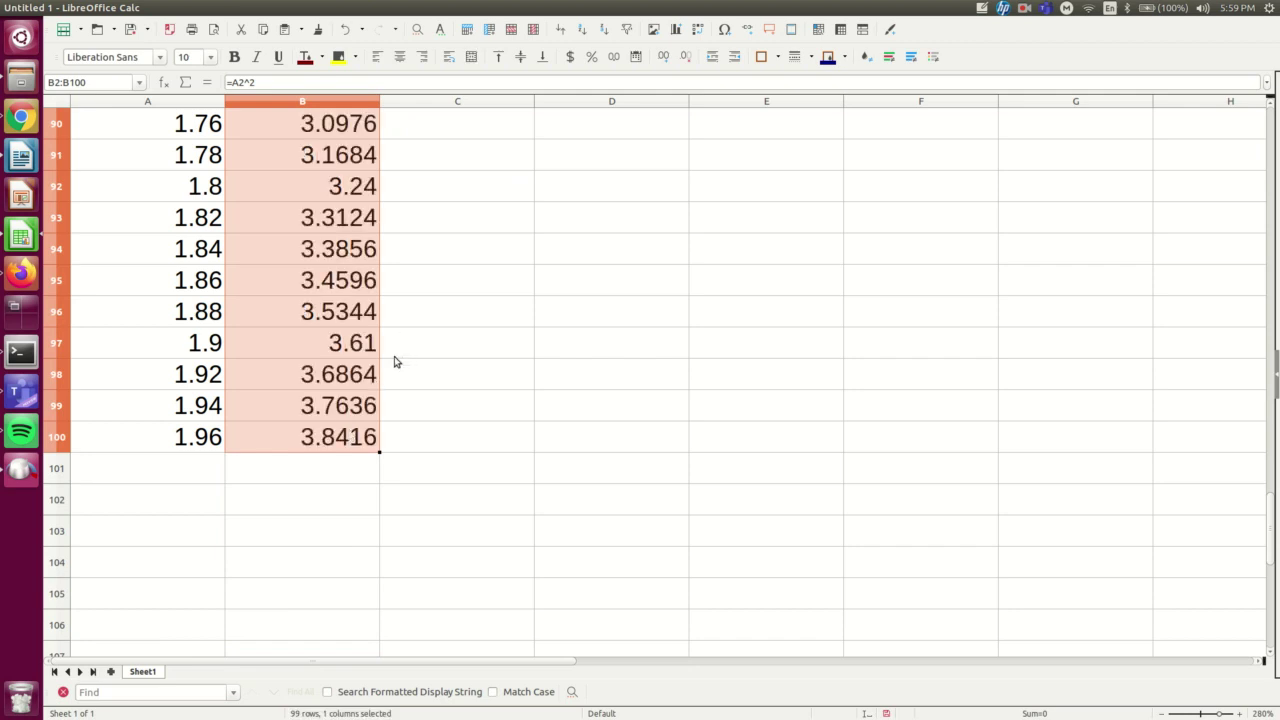
scroll(365, 368, "up", 20)
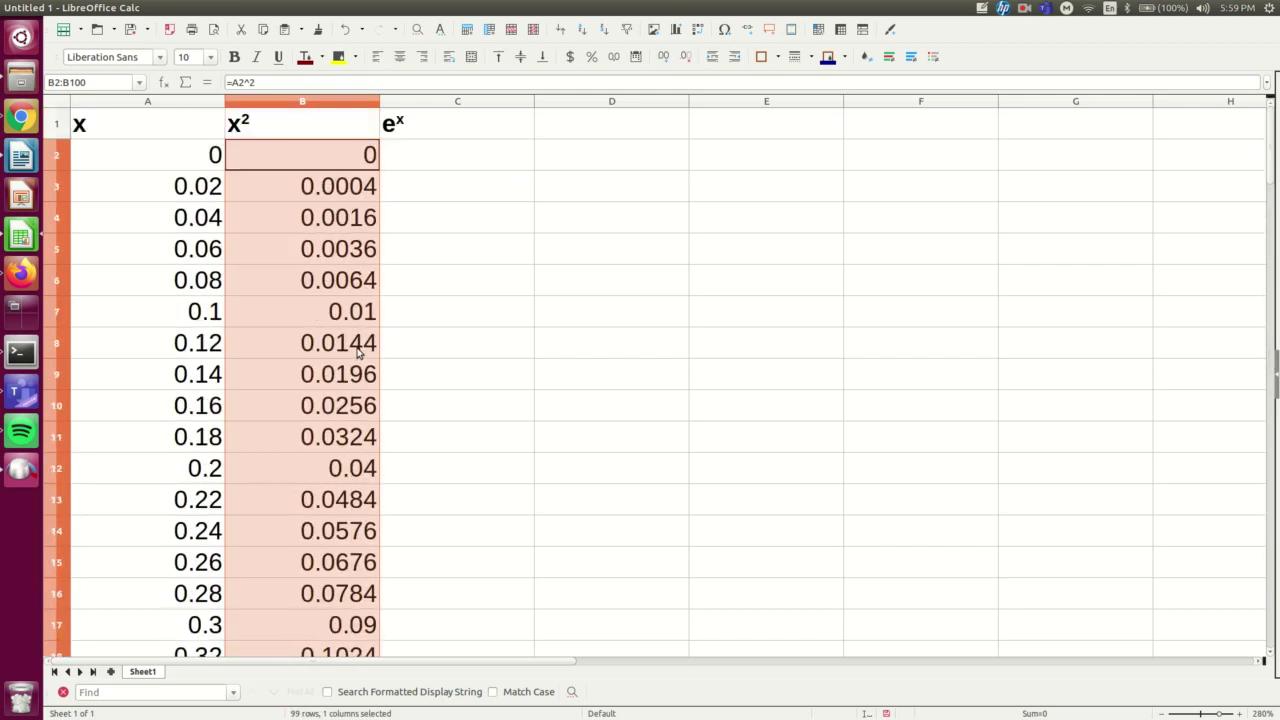
left_click(308, 164)
left_click(206, 157)
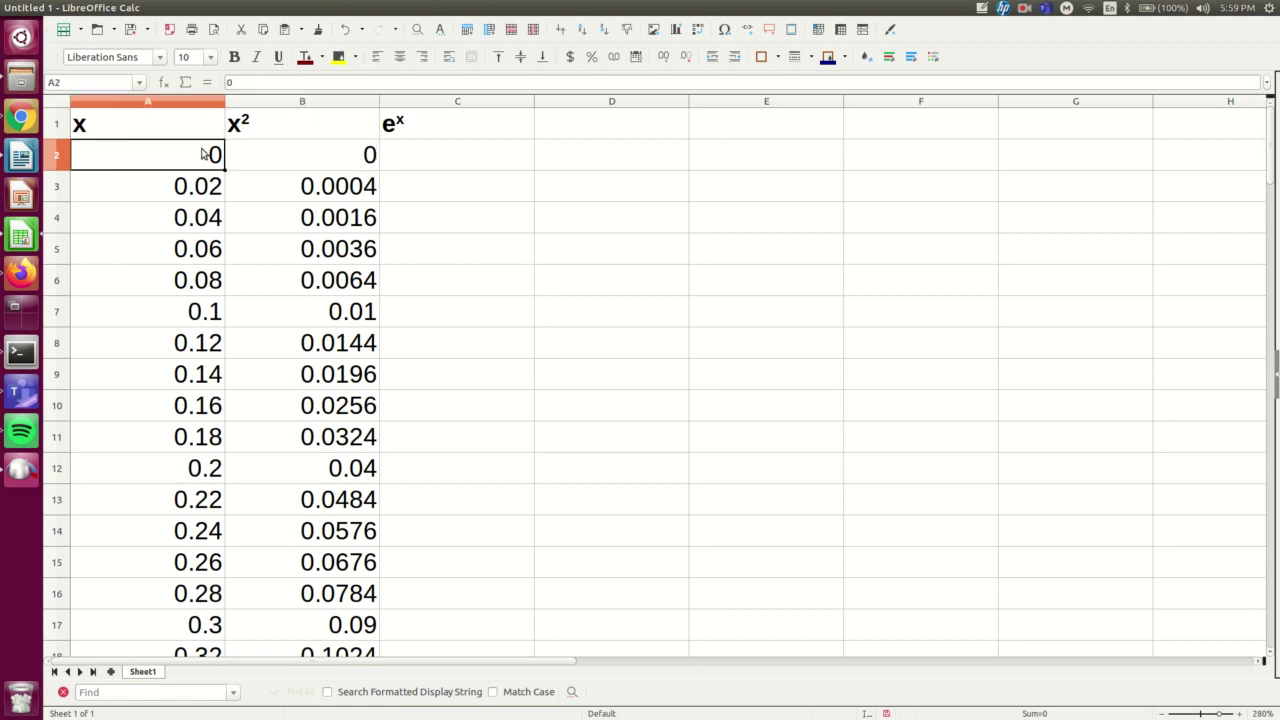
Enter =EXP(A2) in C2 and fill it down the eˣ column to row 100
left_click(448, 150)
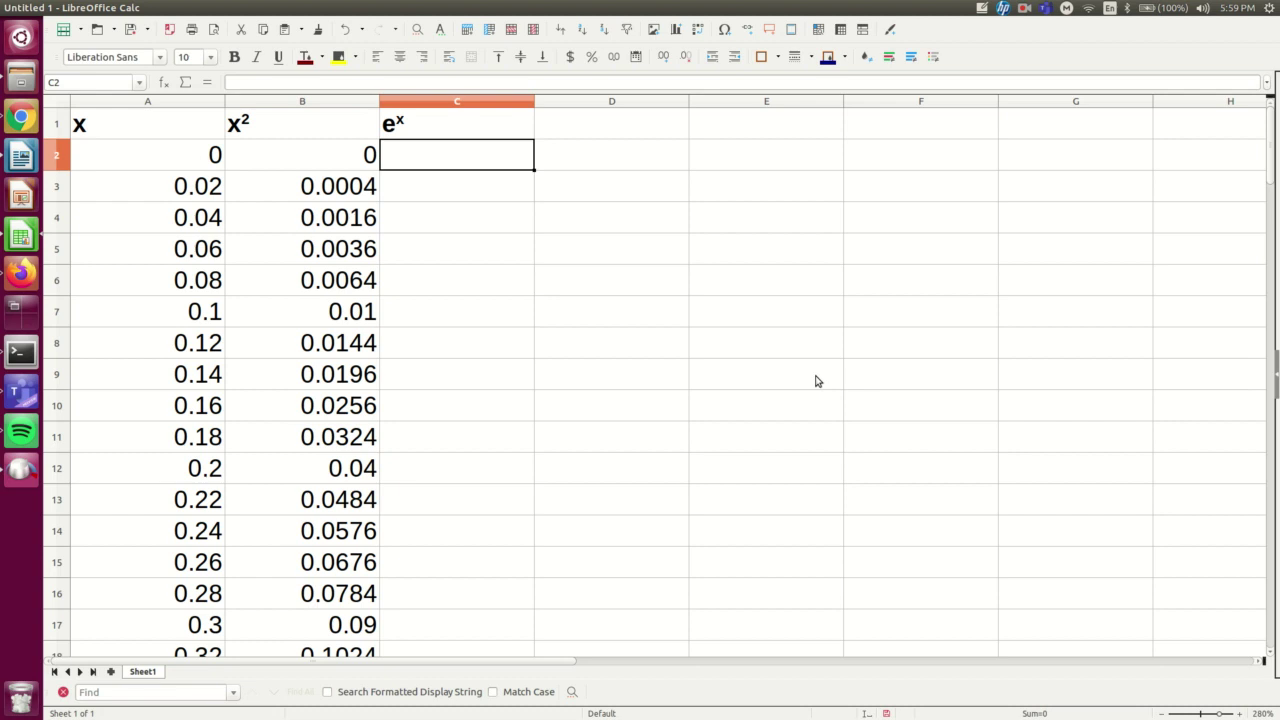
type("=")
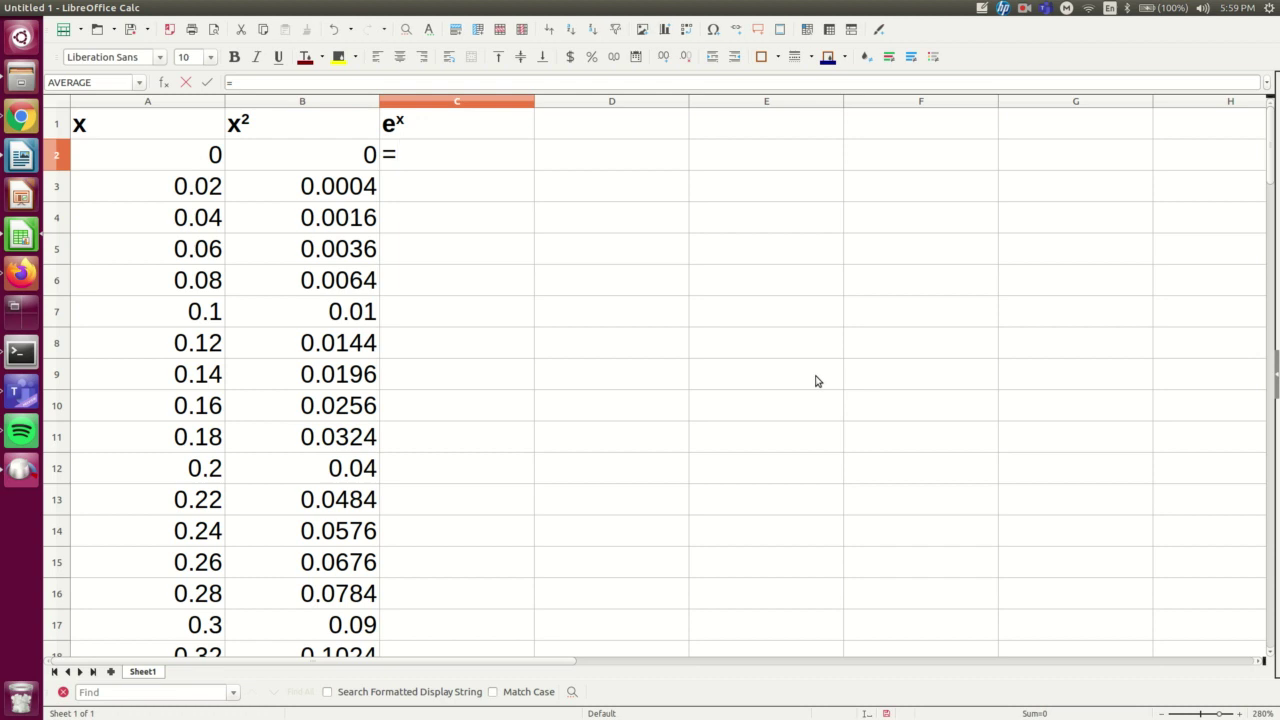
type("exp(")
left_click(207, 158)
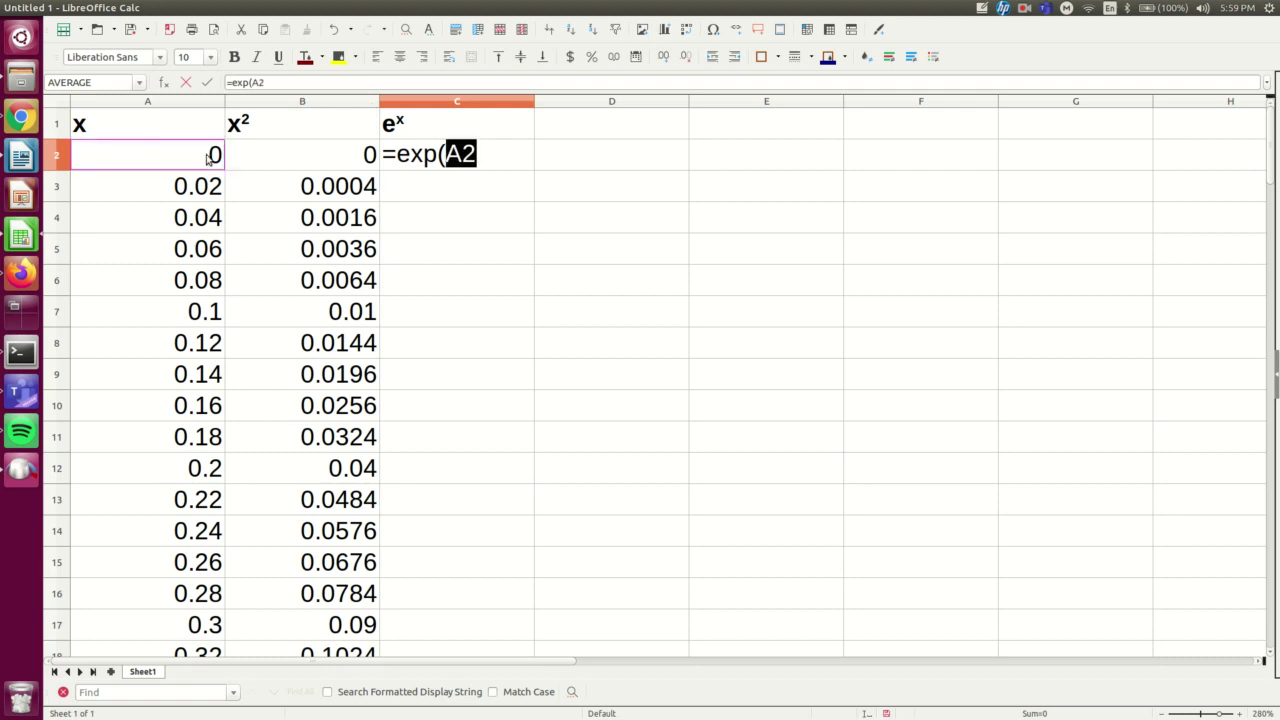
type(")")
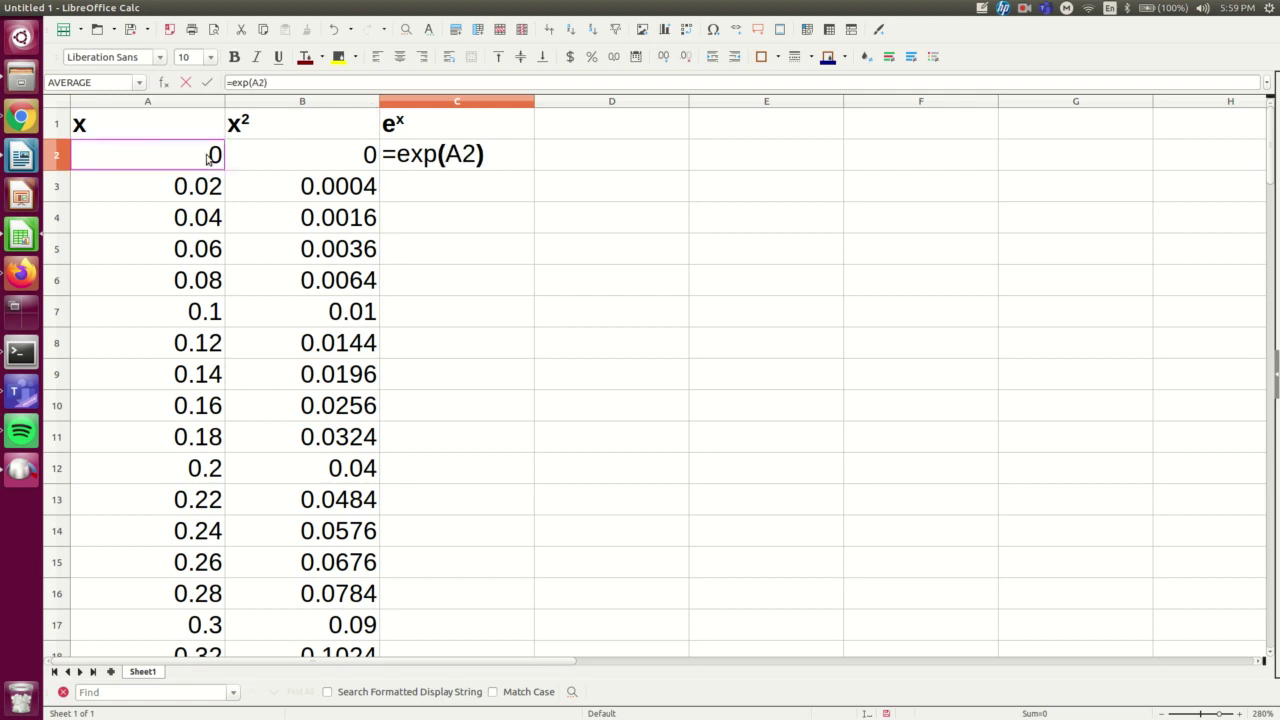
key("Return")
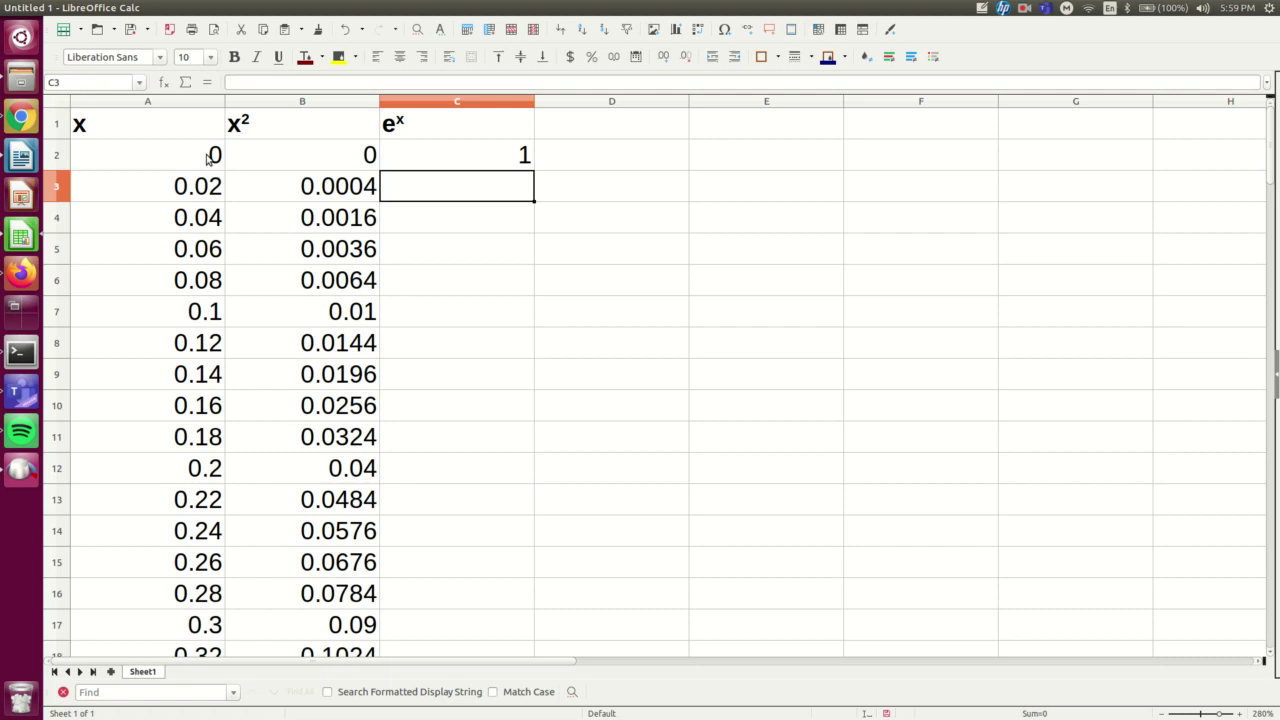
left_click(444, 157)
left_click_drag(444, 157, 420, 538)
key("ctrl+d")
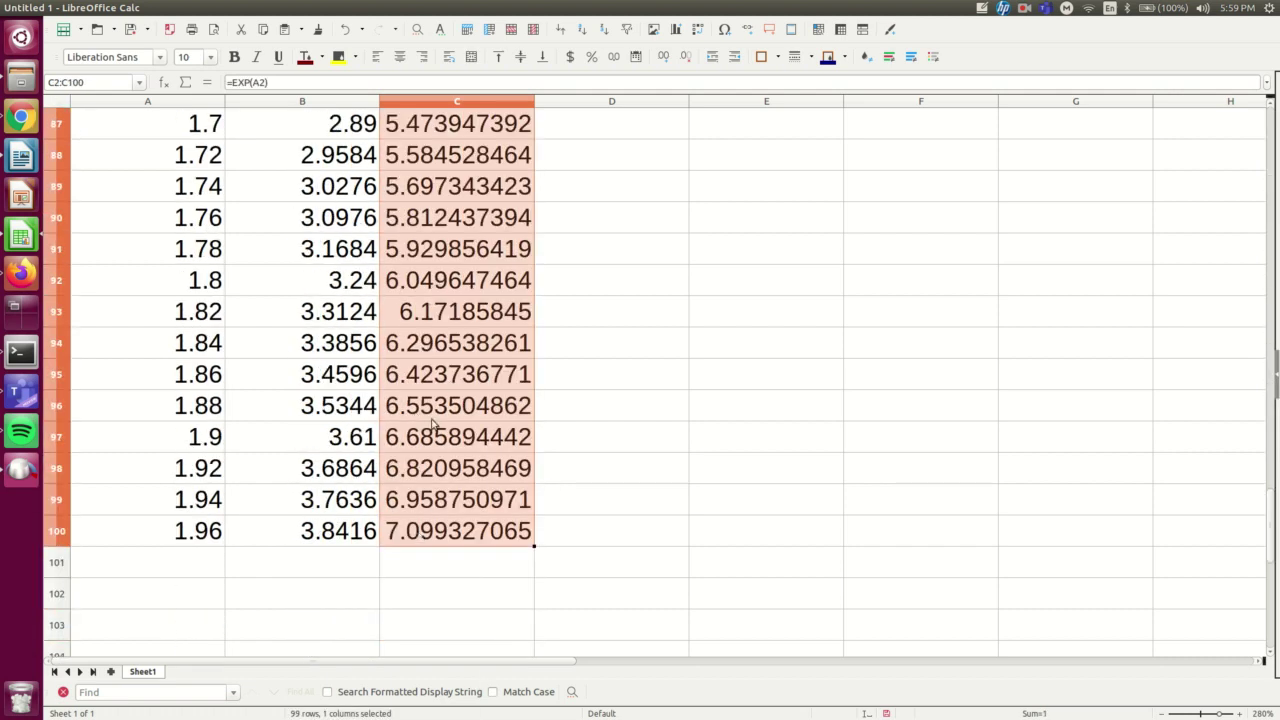
scroll(432, 425, "up", 20)
scroll(432, 425, "up", 5)
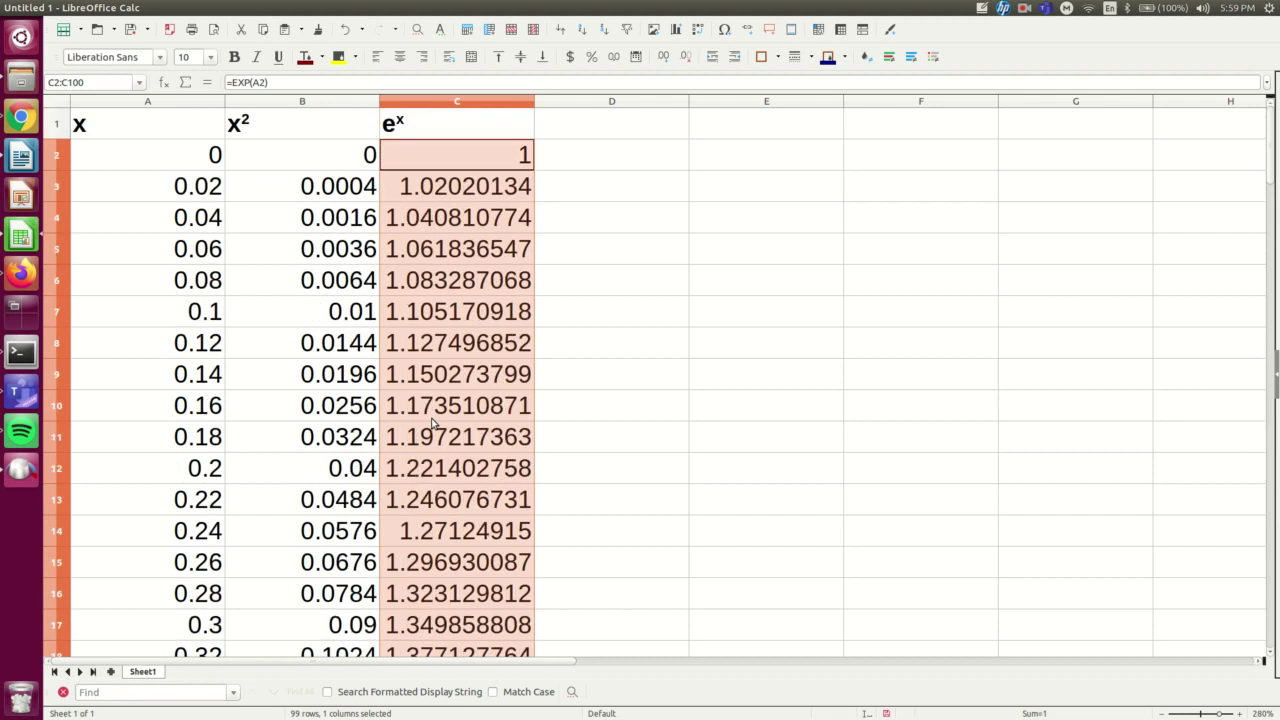
left_click(439, 343)
Check cell B4's formula, then select whole columns A and B (x and x²)
left_click(283, 208)
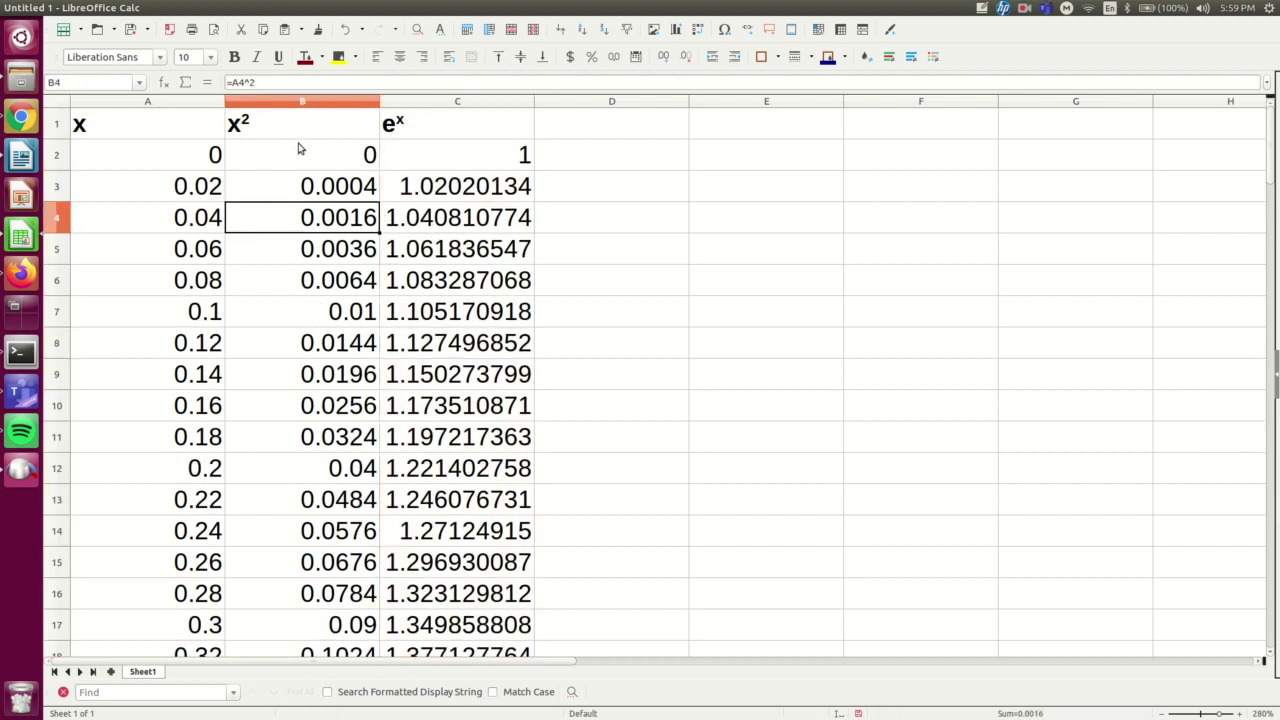
left_click(157, 103)
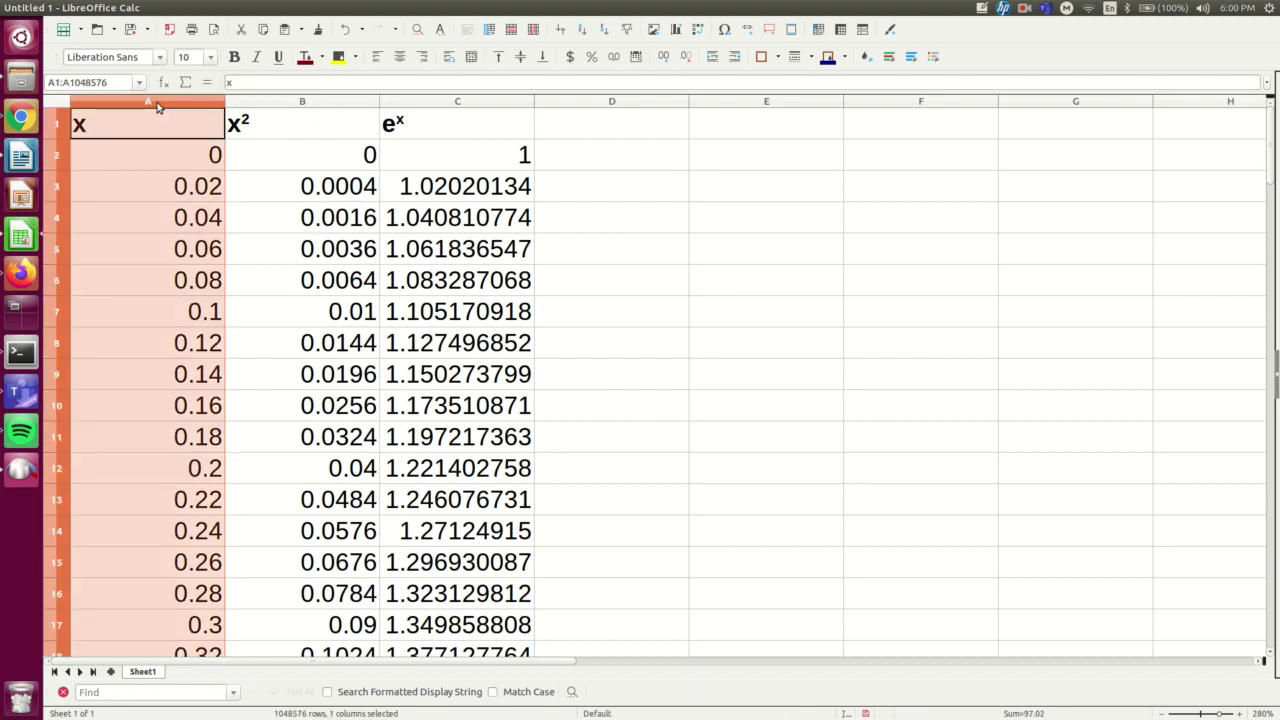
left_click_drag(157, 103, 316, 100)
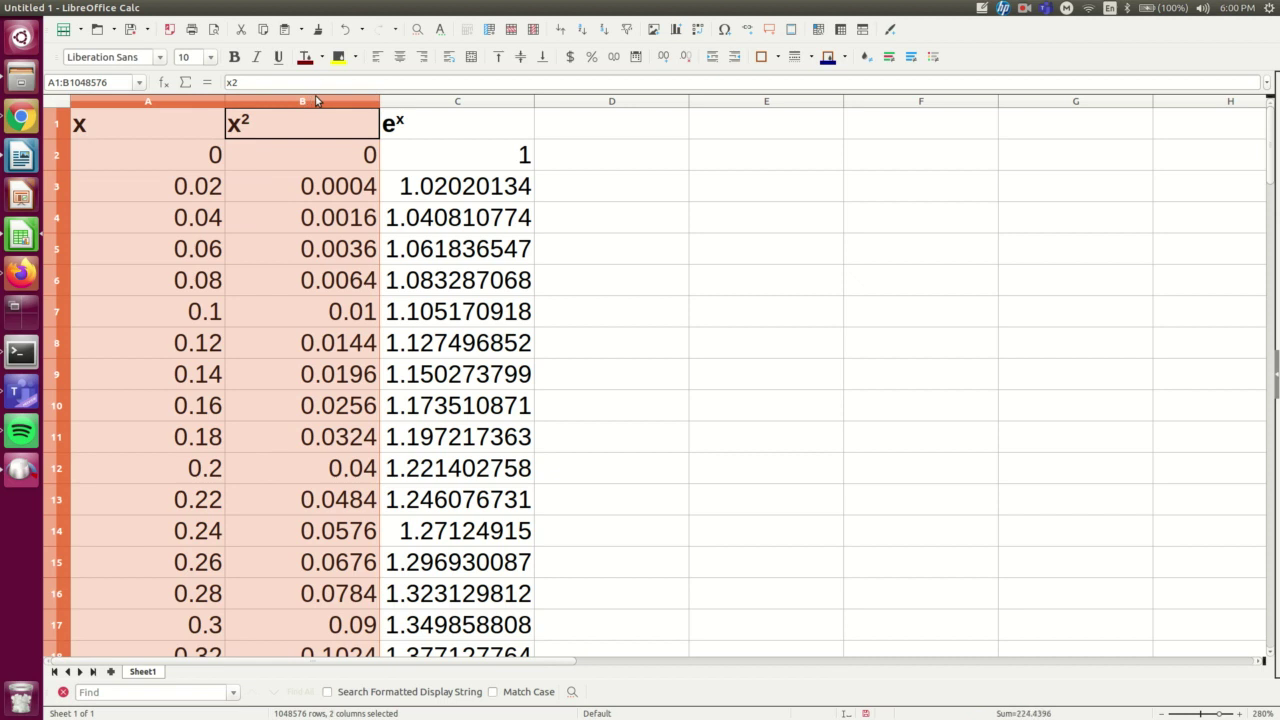
left_click(164, 128)
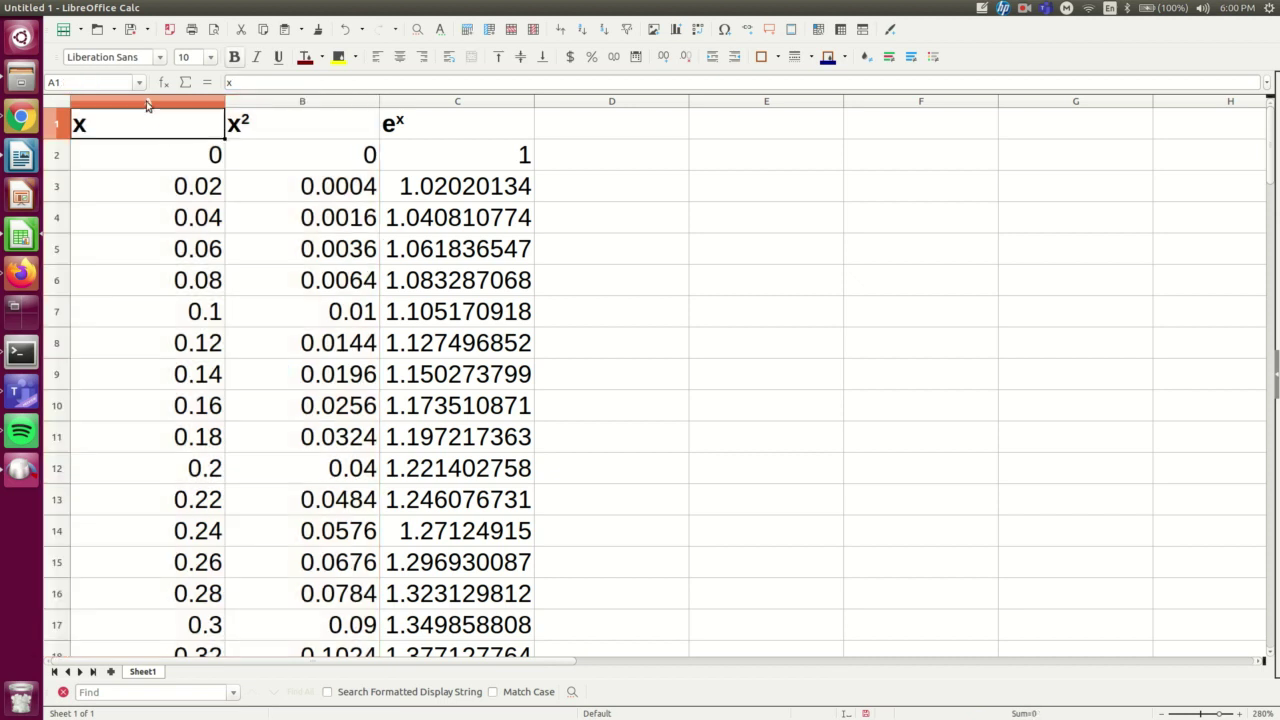
left_click(148, 104)
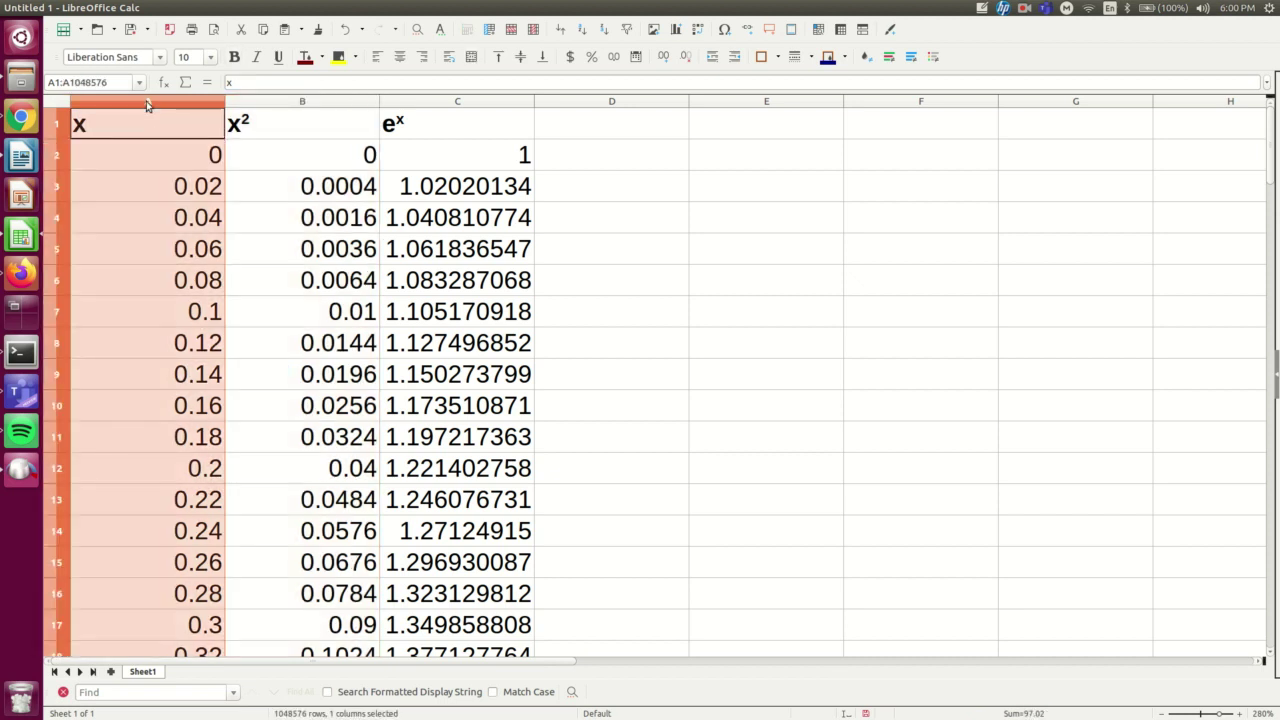
left_click_drag(147, 104, 297, 103)
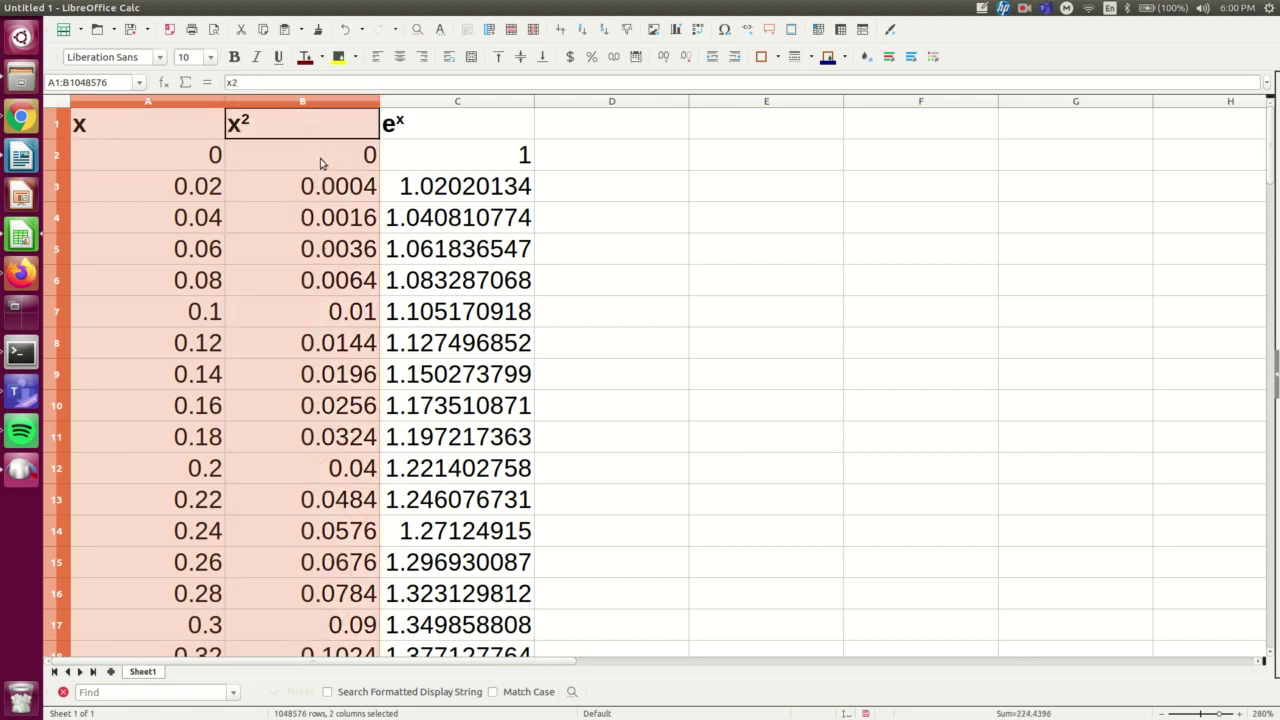
Start an XY scatter chart, confirming x from A2:A100 and y from B2:B100
left_click(145, 10)
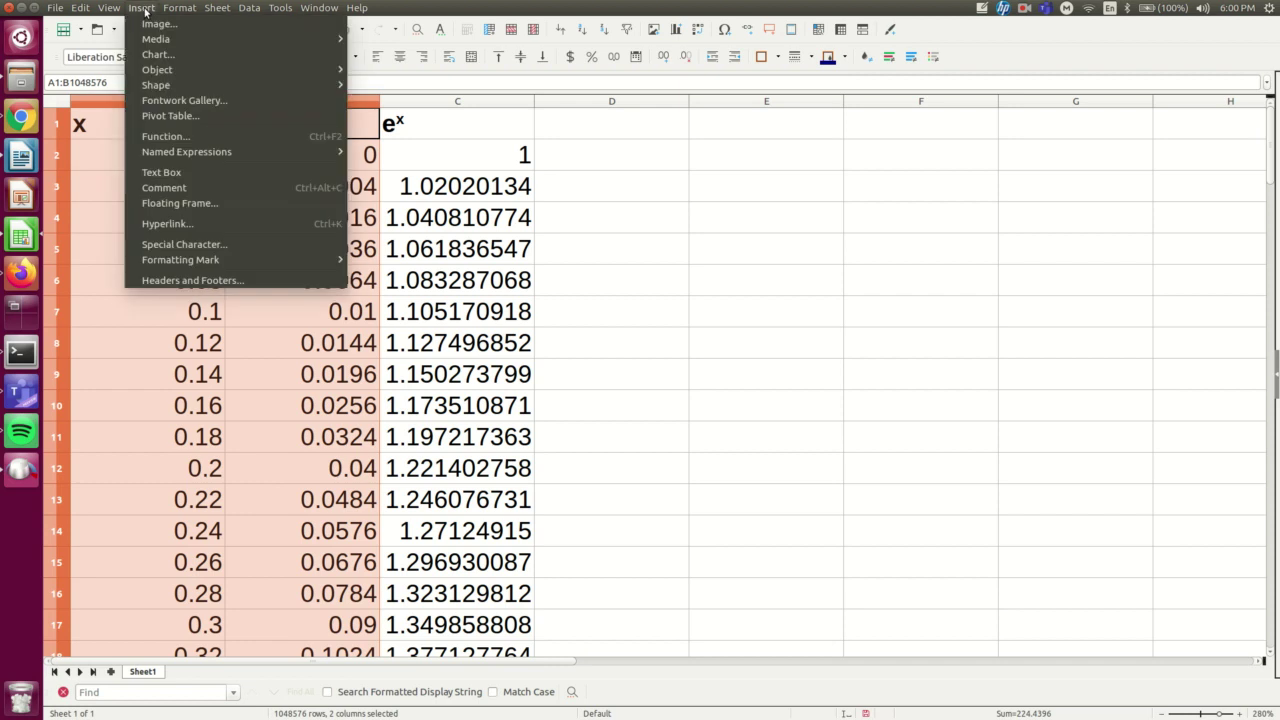
key("Escape")
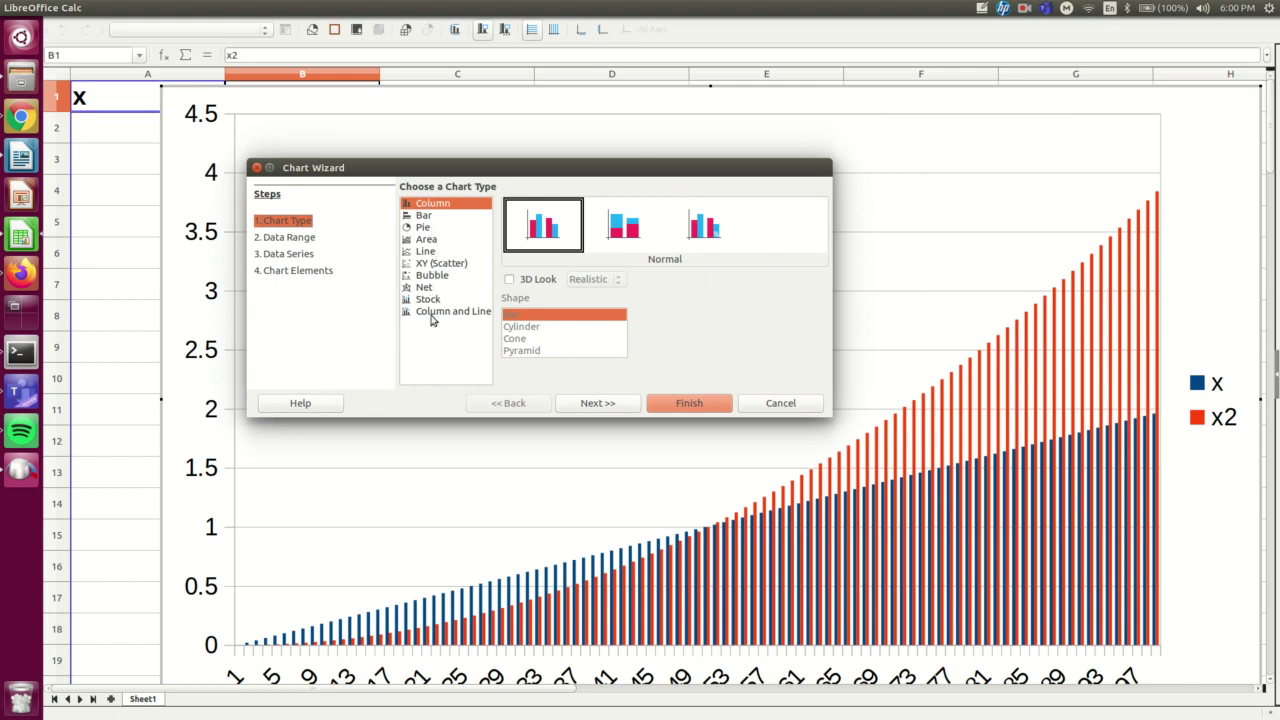
left_click(433, 264)
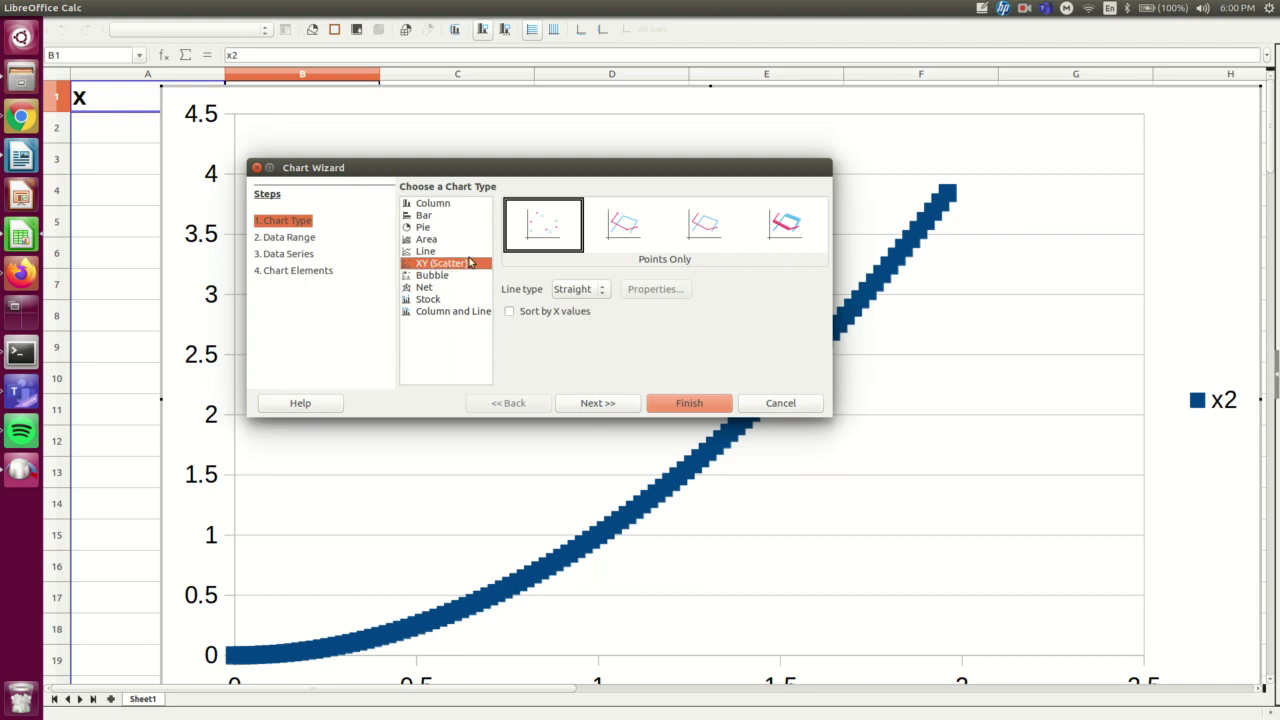
left_click_drag(485, 171, 493, 151)
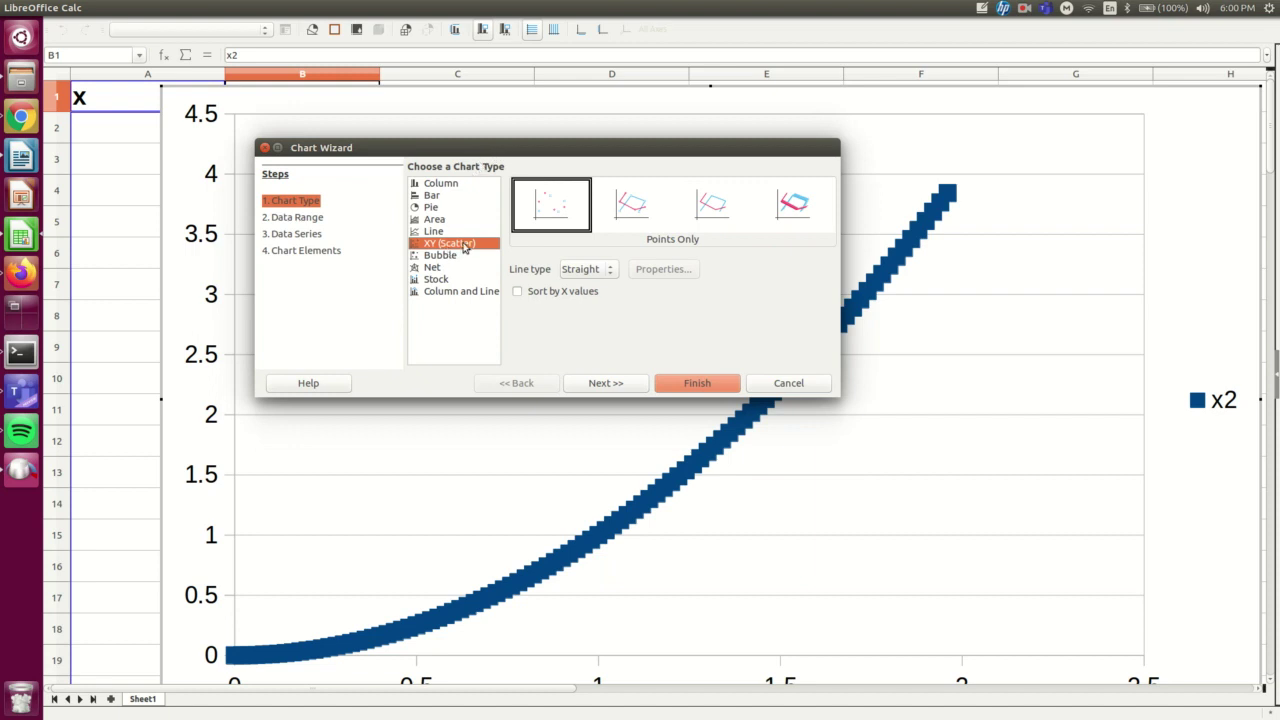
left_click(300, 218)
left_click(302, 235)
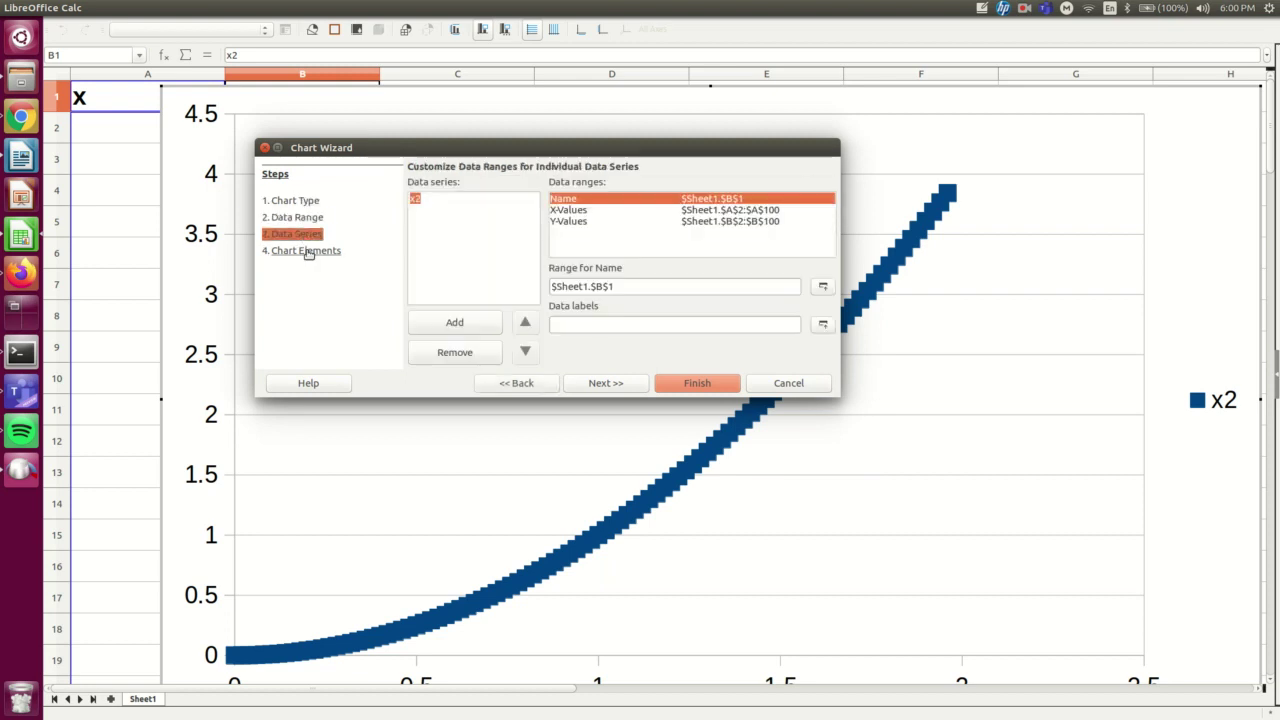
Title the chart 'x^2 vs. x', label axes x and x^2, add x-axis grid, drop the legend, finish
left_click(307, 252)
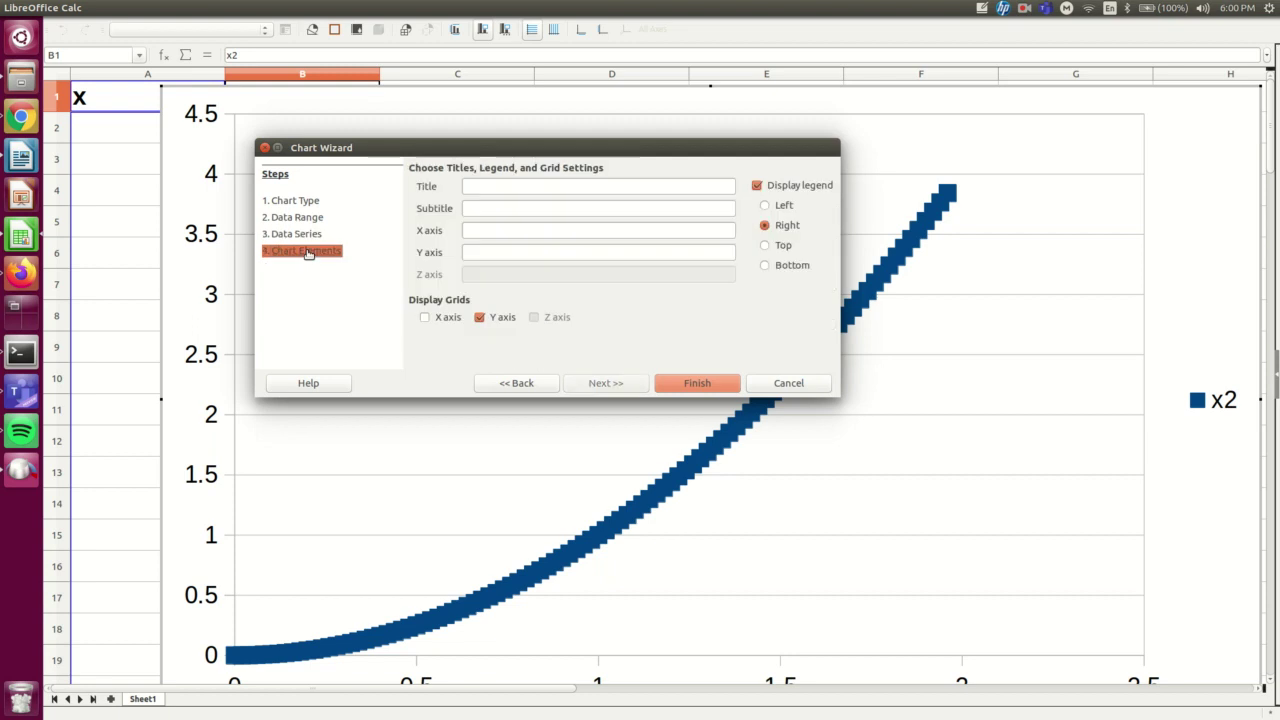
left_click(548, 186)
type("x^2 vs. x")
left_click(527, 230)
type("x")
left_click(510, 252)
type("squ")
key("BackSpace")
key("BackSpace")
key("BackSpace")
type("x^2")
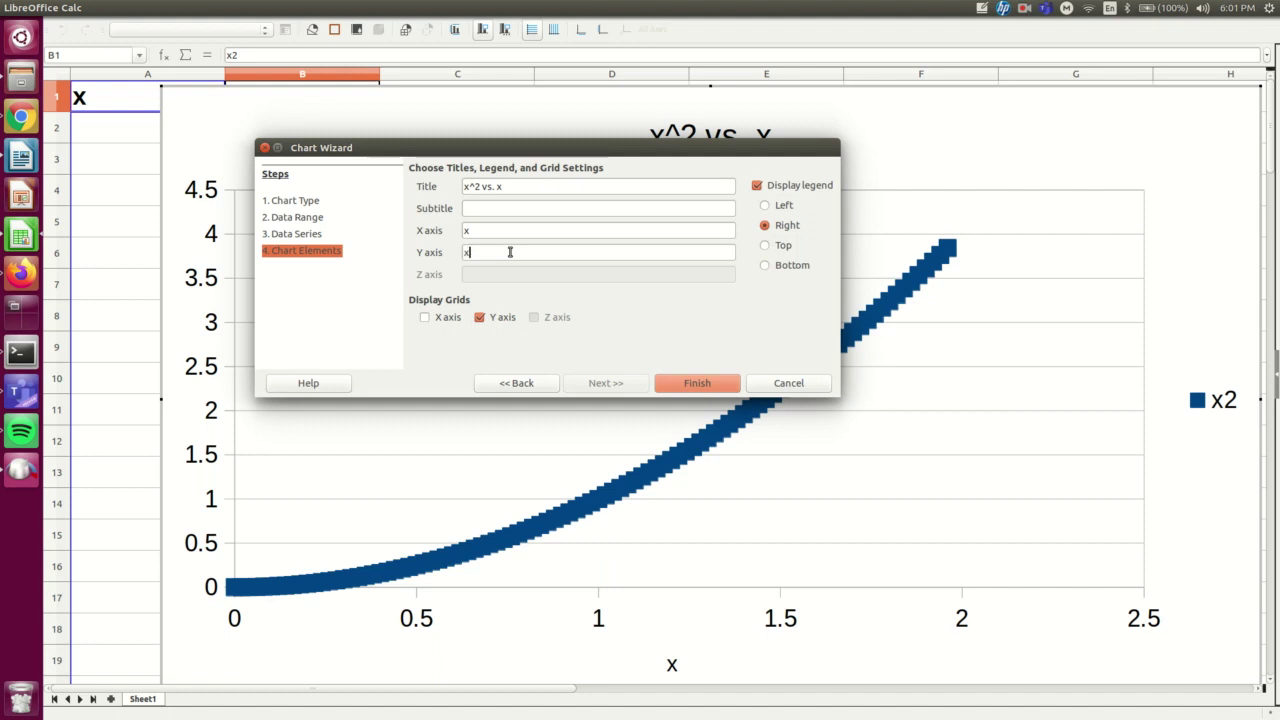
left_click(424, 318)
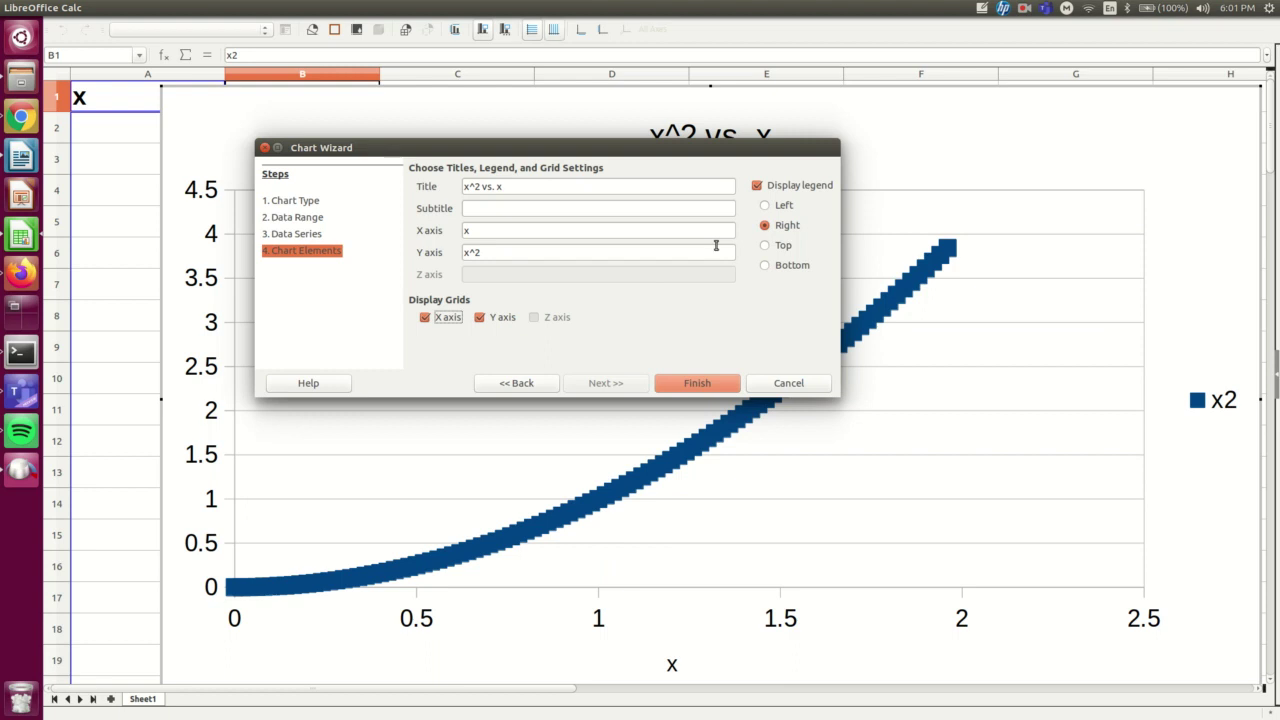
left_click(757, 187)
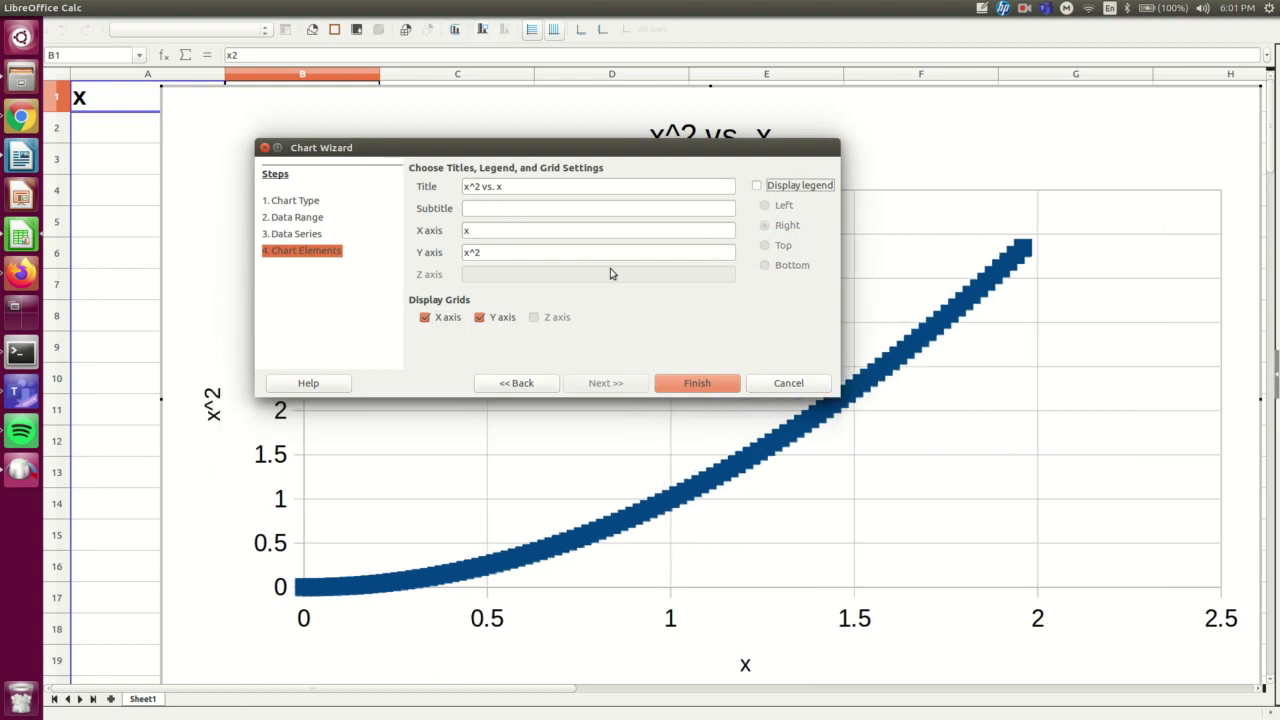
left_click(703, 381)
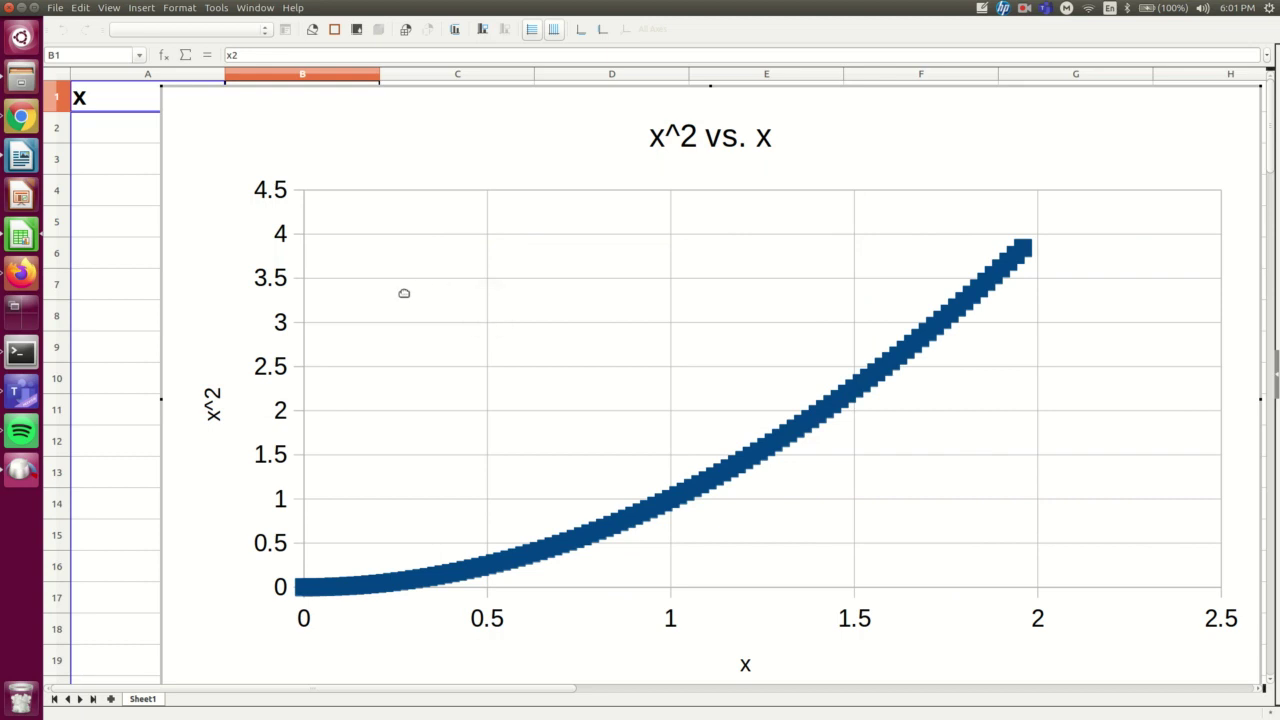
Move the x^2 chart right of the data, then select columns A and C (x and e^x) together
left_click(120, 280)
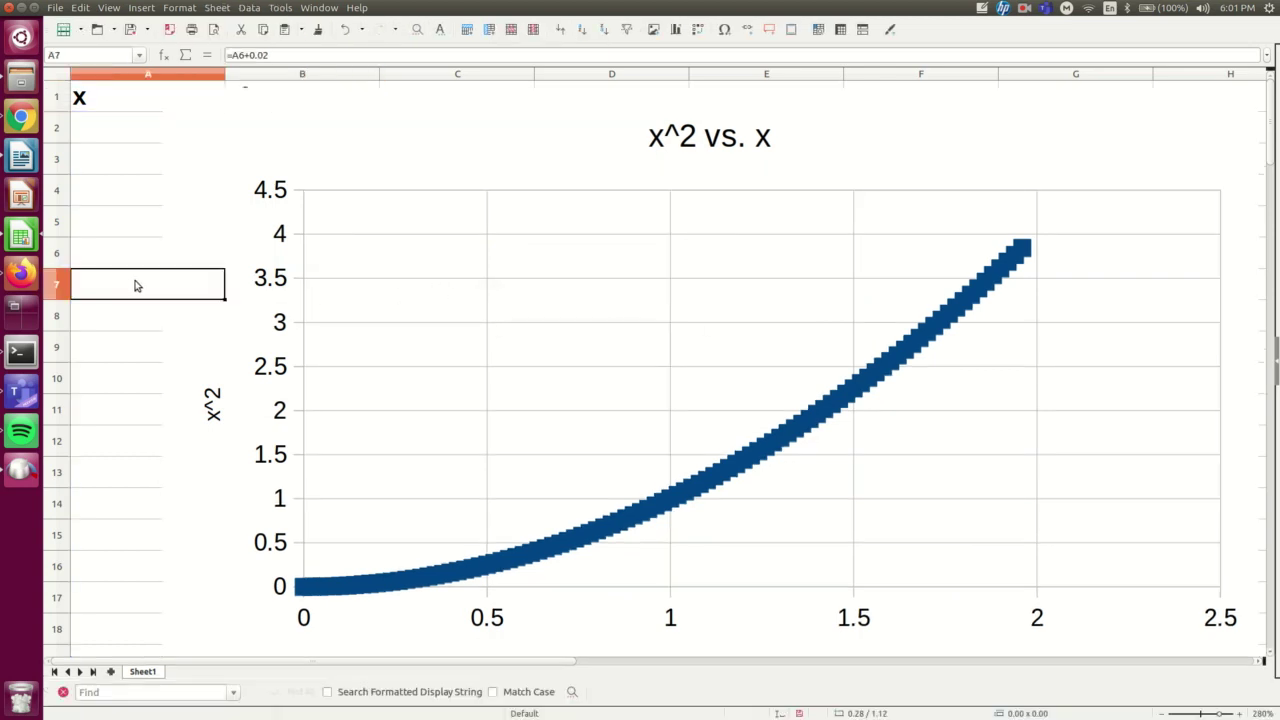
left_click_drag(262, 111, 545, 196)
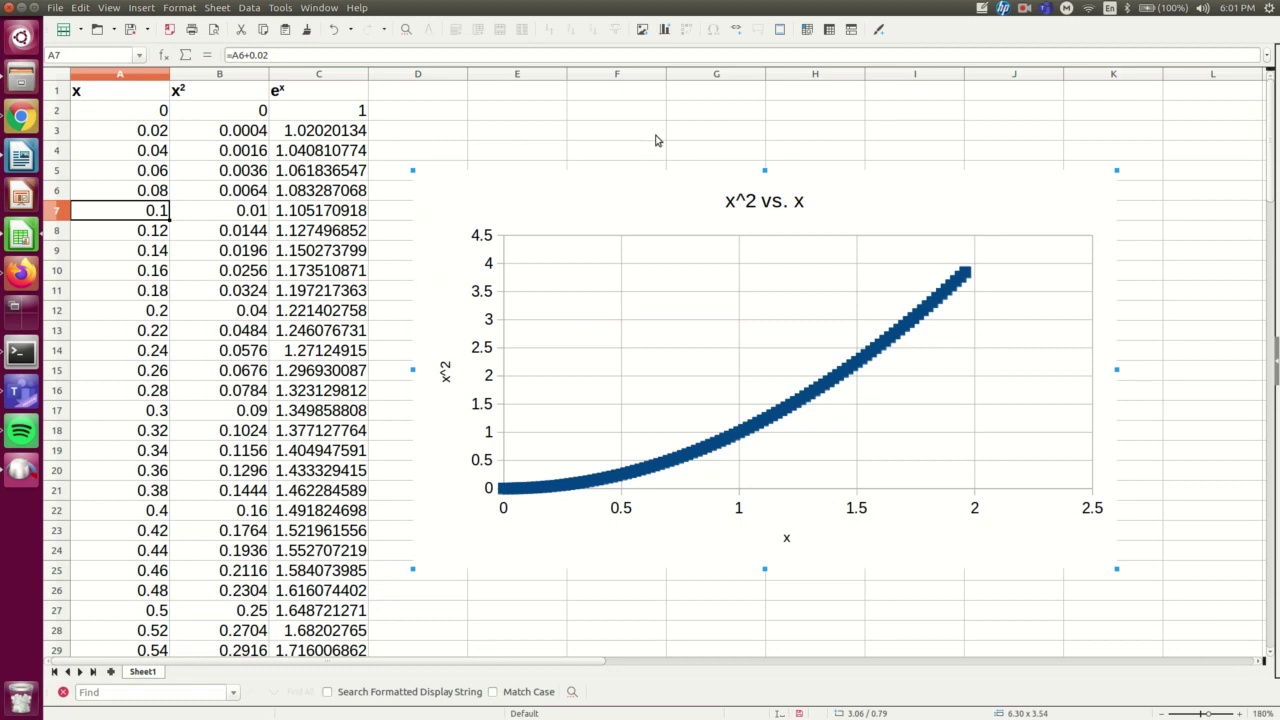
left_click(110, 77)
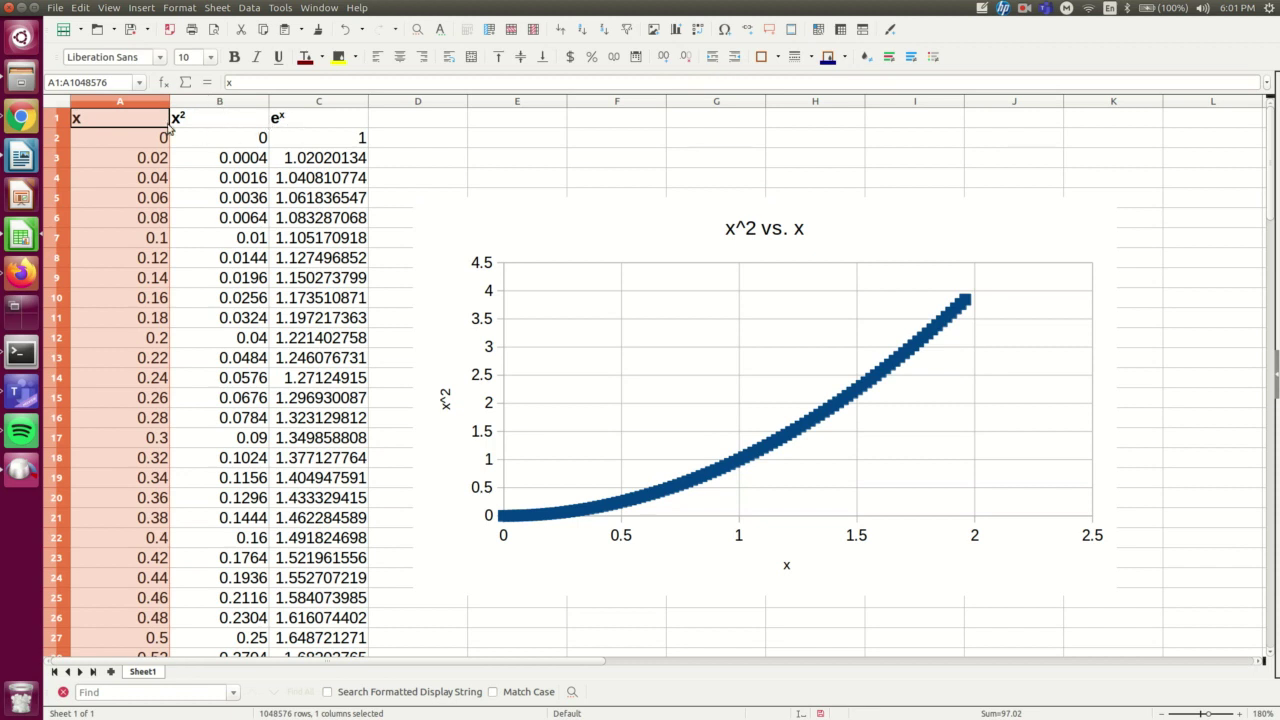
left_click(145, 162)
left_click(127, 111)
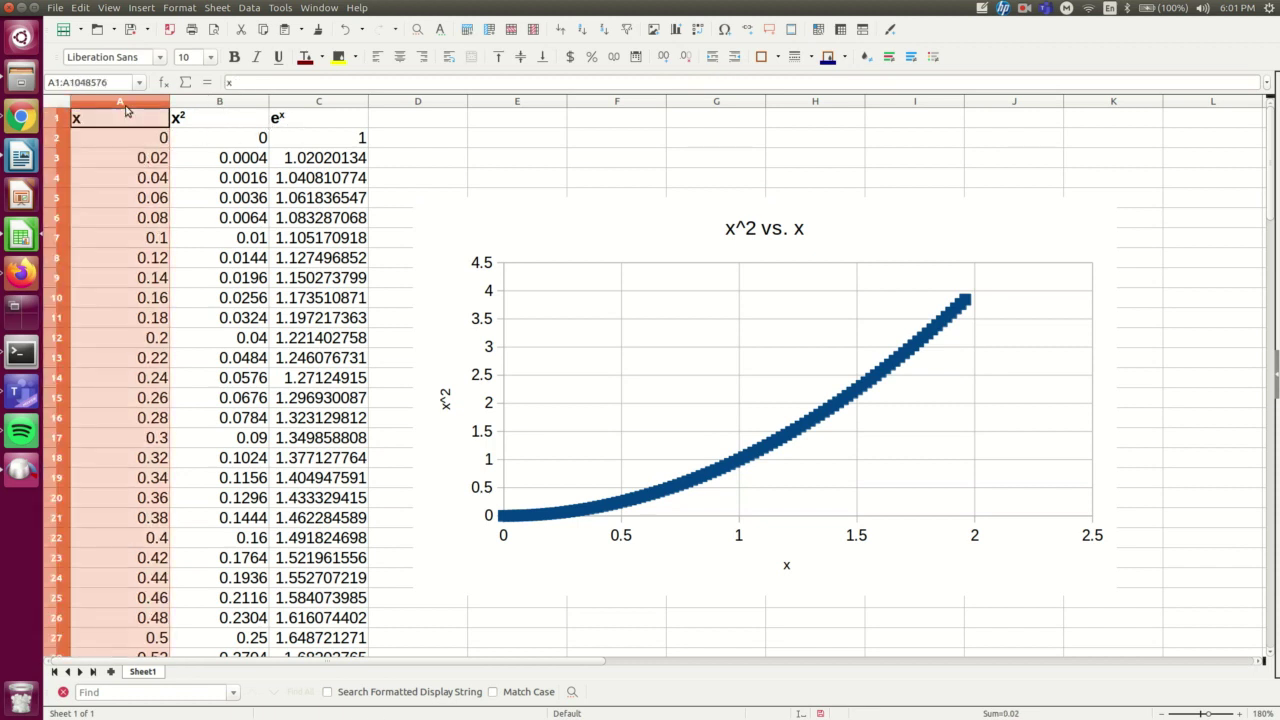
left_click_drag(125, 105, 347, 104)
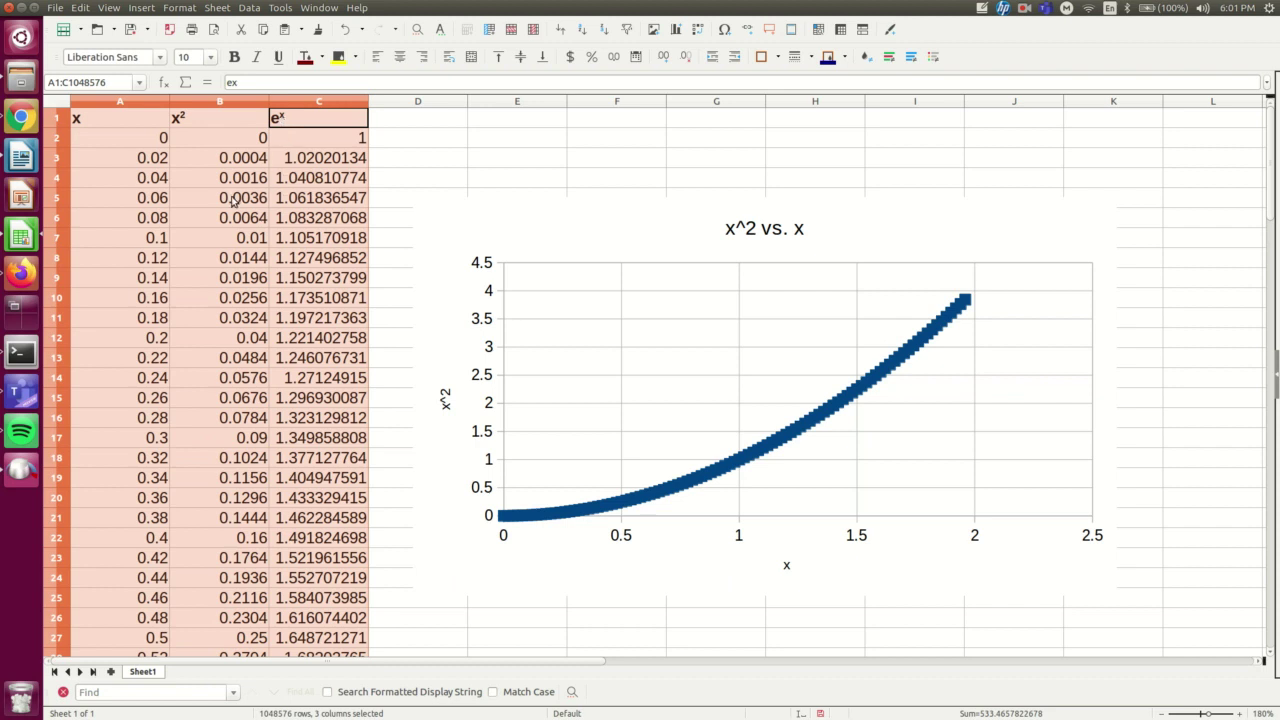
left_click(232, 198)
left_click(307, 126)
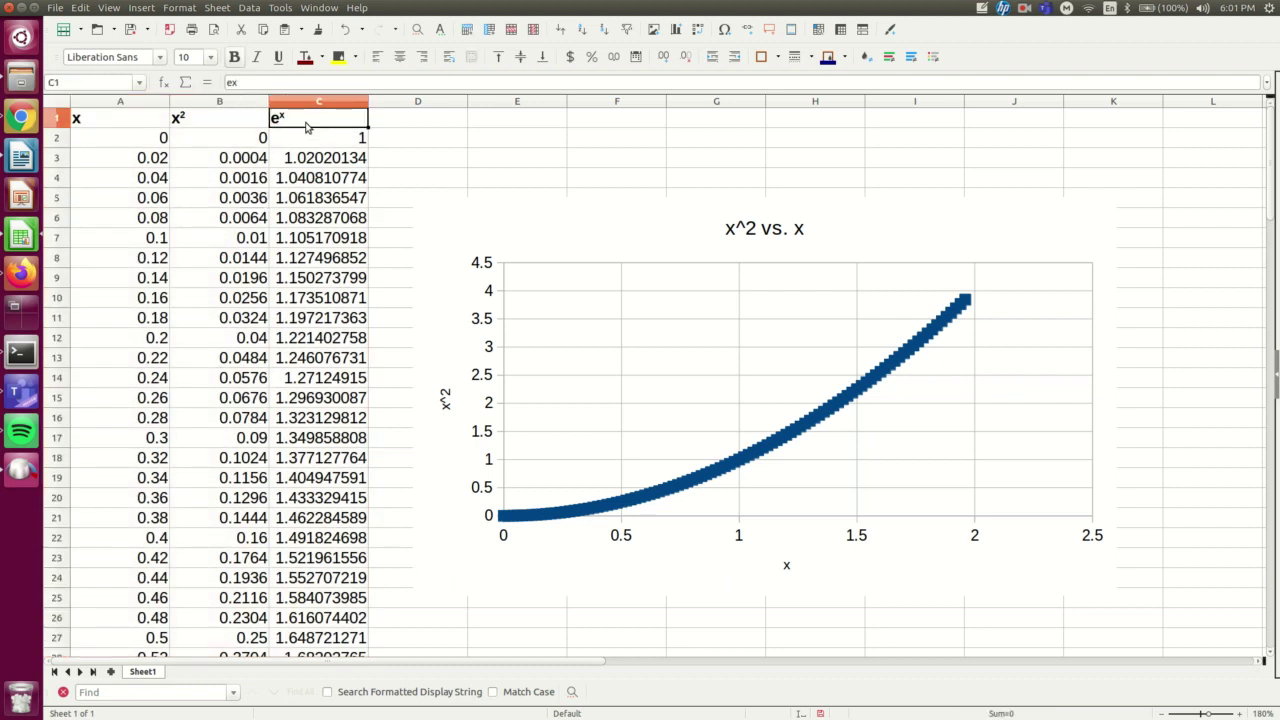
left_click(119, 104)
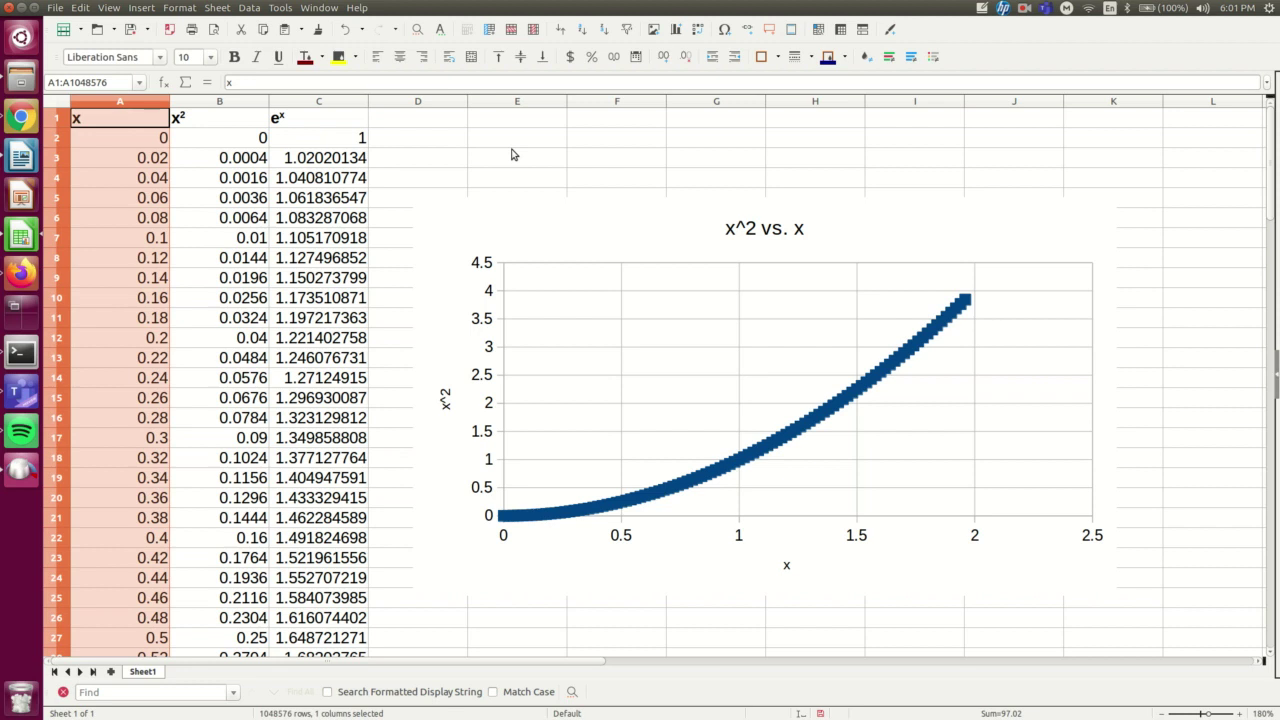
left_click(333, 104, "ctrl")
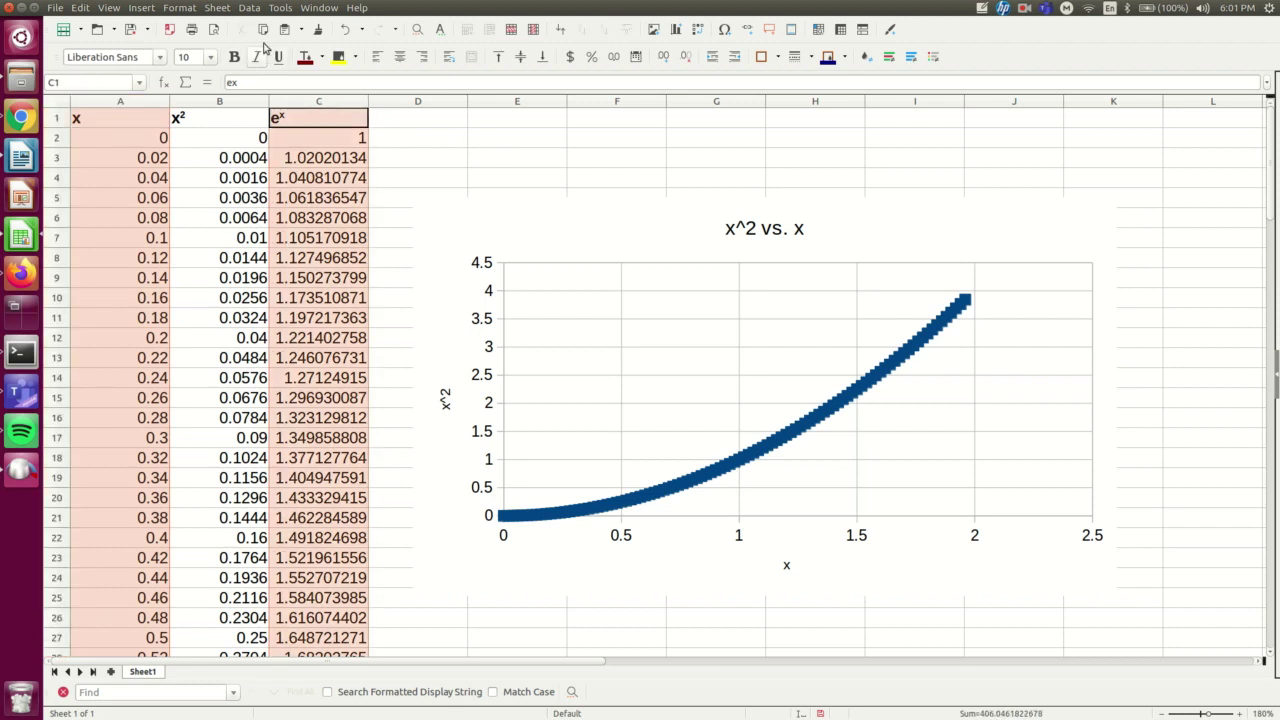
Insert a new chart from the selected columns as an XY scatter plot
left_click(153, 8)
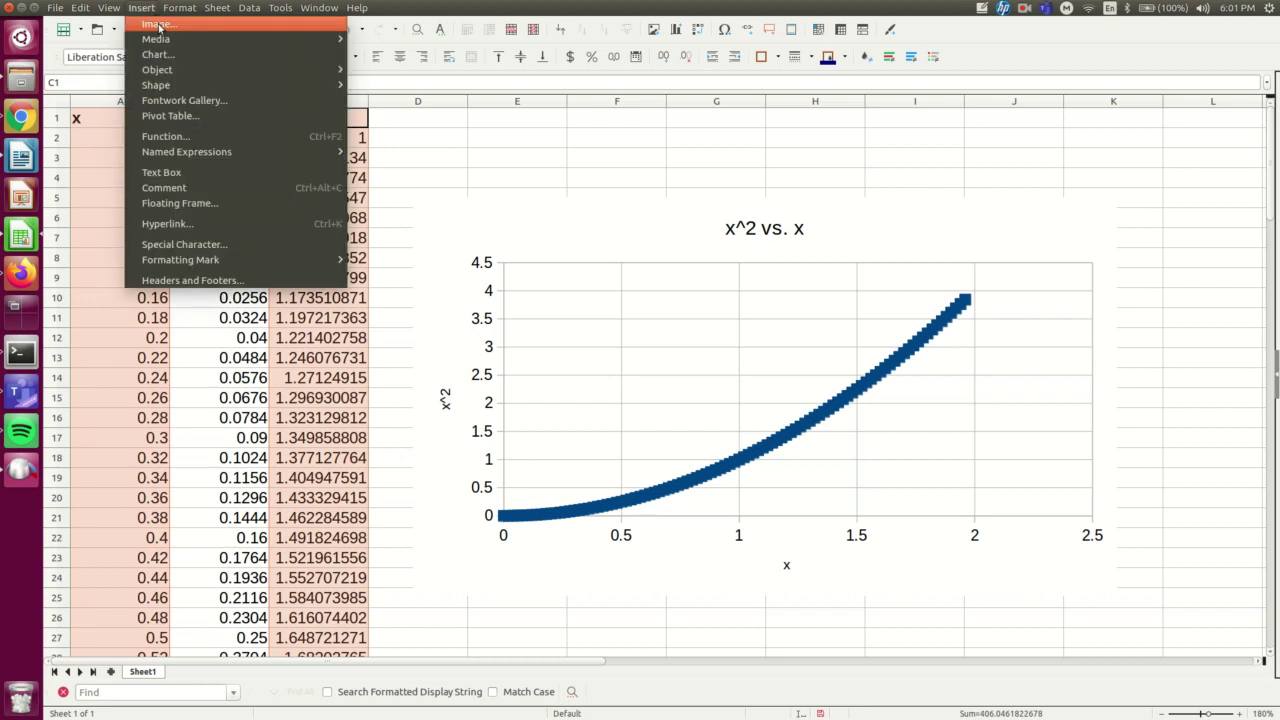
left_click(166, 55)
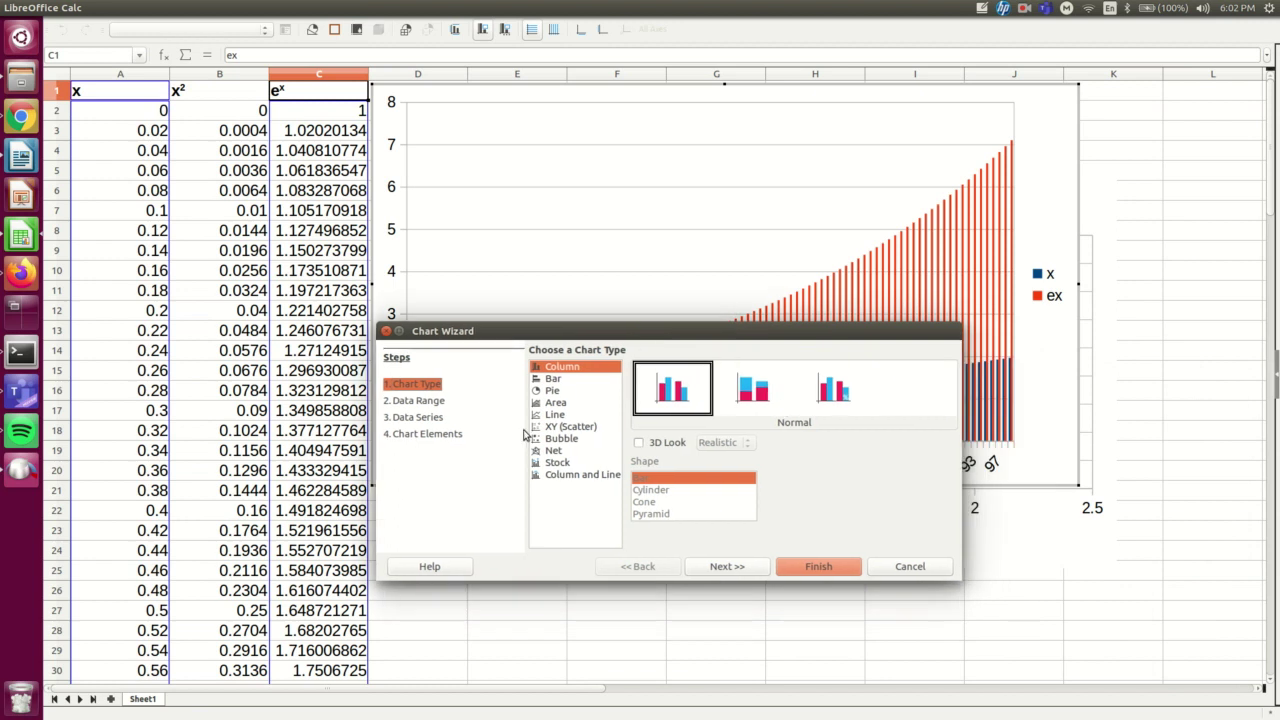
left_click(570, 426)
left_click(423, 433)
Title the chart 'exponential', label the axes x and e^x, and finish it
left_click(694, 369)
type("exponential")
key("Tab")
key("Tab")
type("x")
key("Tab")
type("e^x")
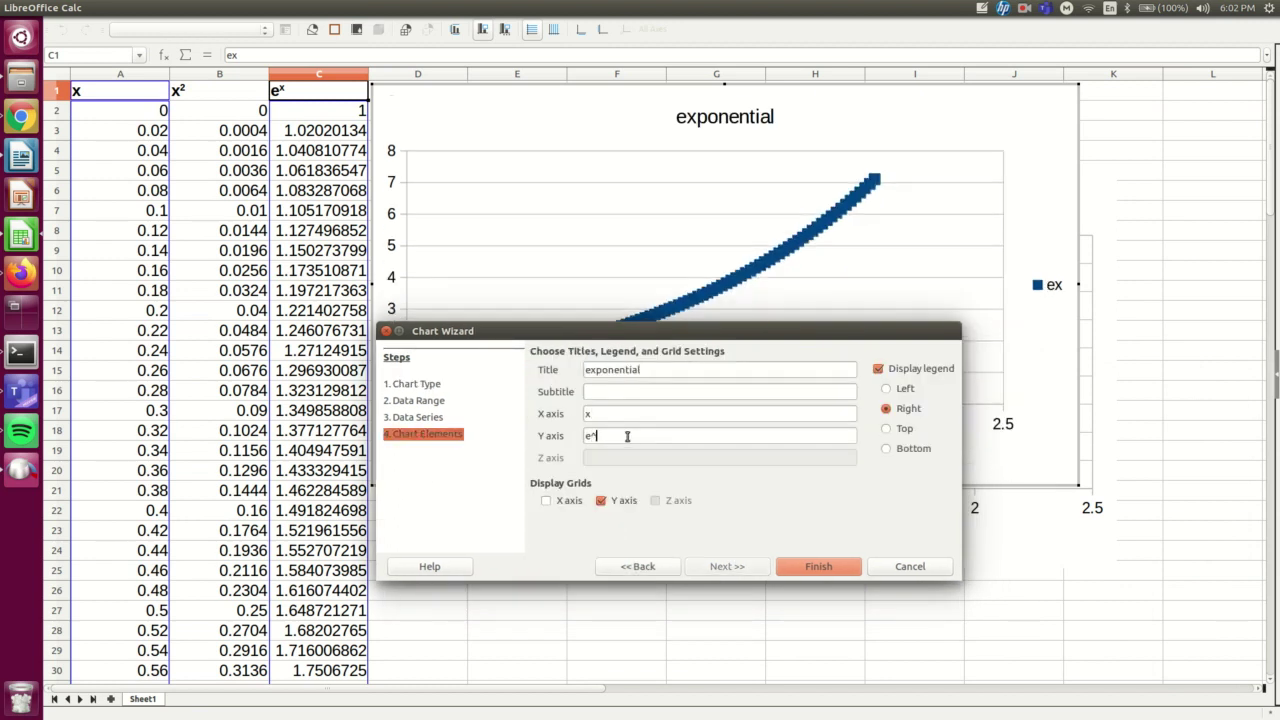
key("Tab")
left_click(818, 566)
scroll(820, 334, "down", 5)
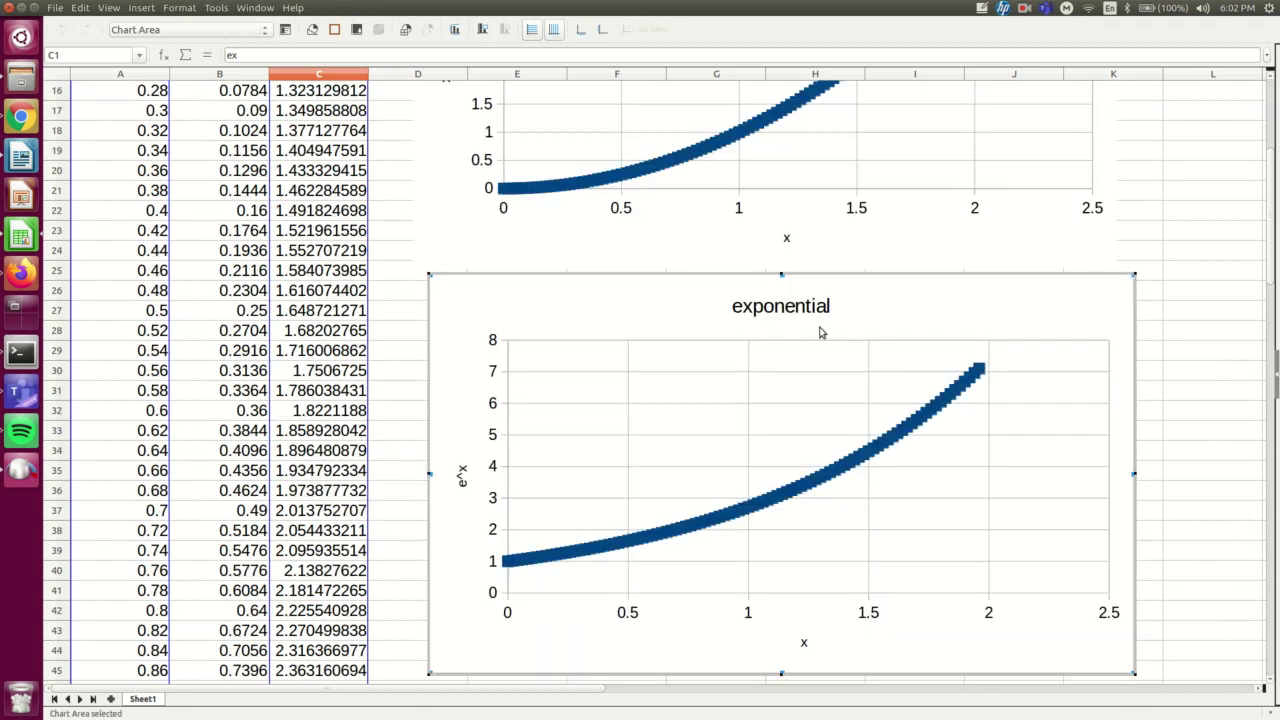
left_click(820, 334)
scroll(1000, 289, "up", 4)
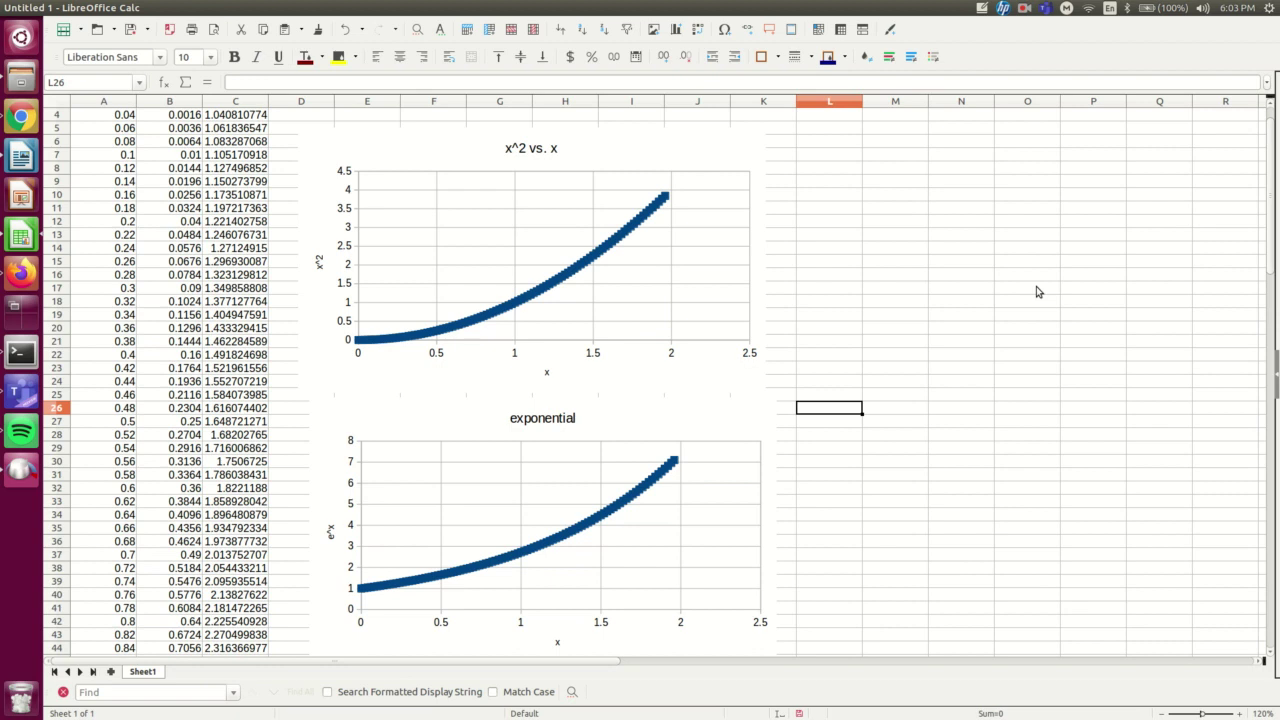
Enter edit mode on the 'x^2 vs. x' chart and open the x2 series' context menu
left_click(644, 278)
double_click(660, 268)
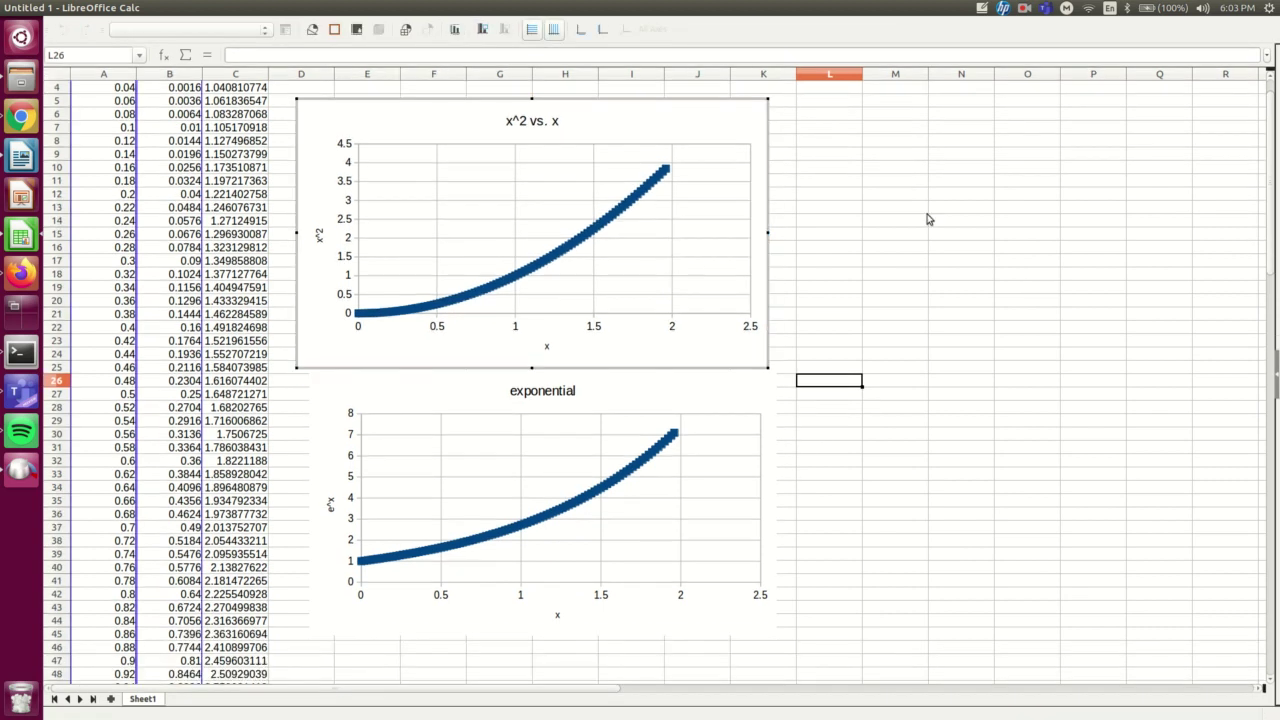
left_click(843, 206)
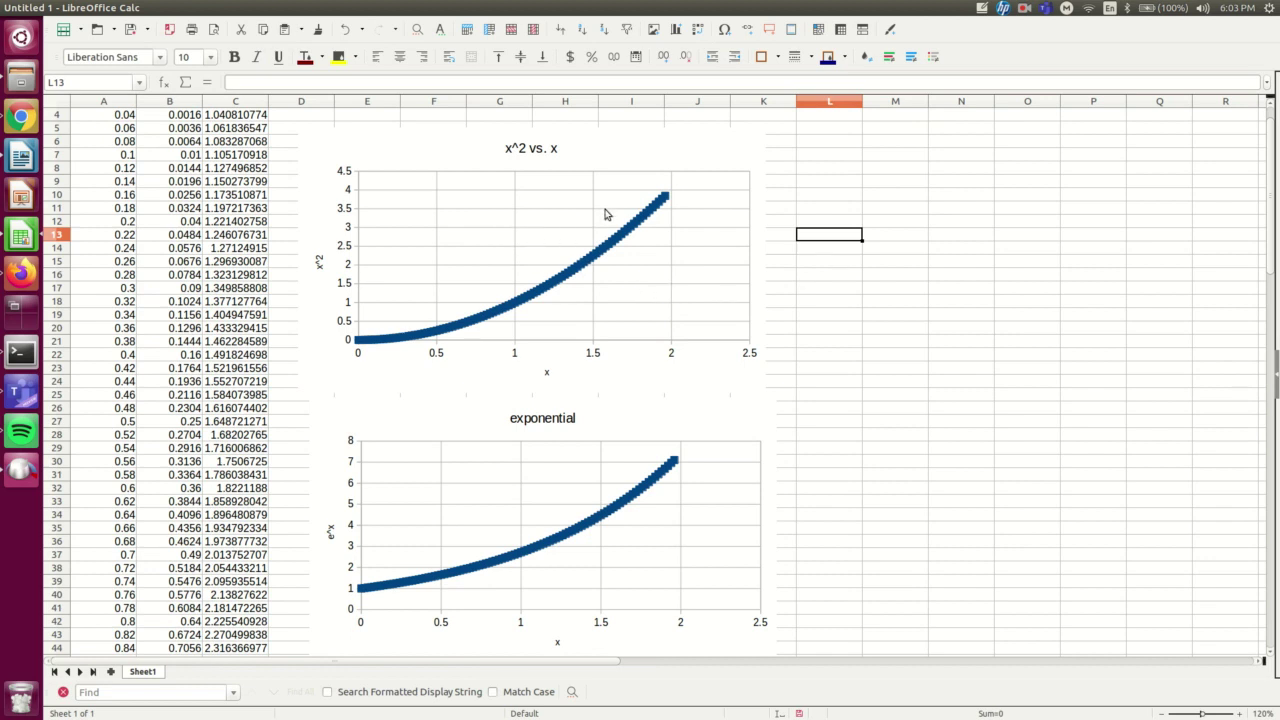
left_click(510, 229)
double_click(510, 229)
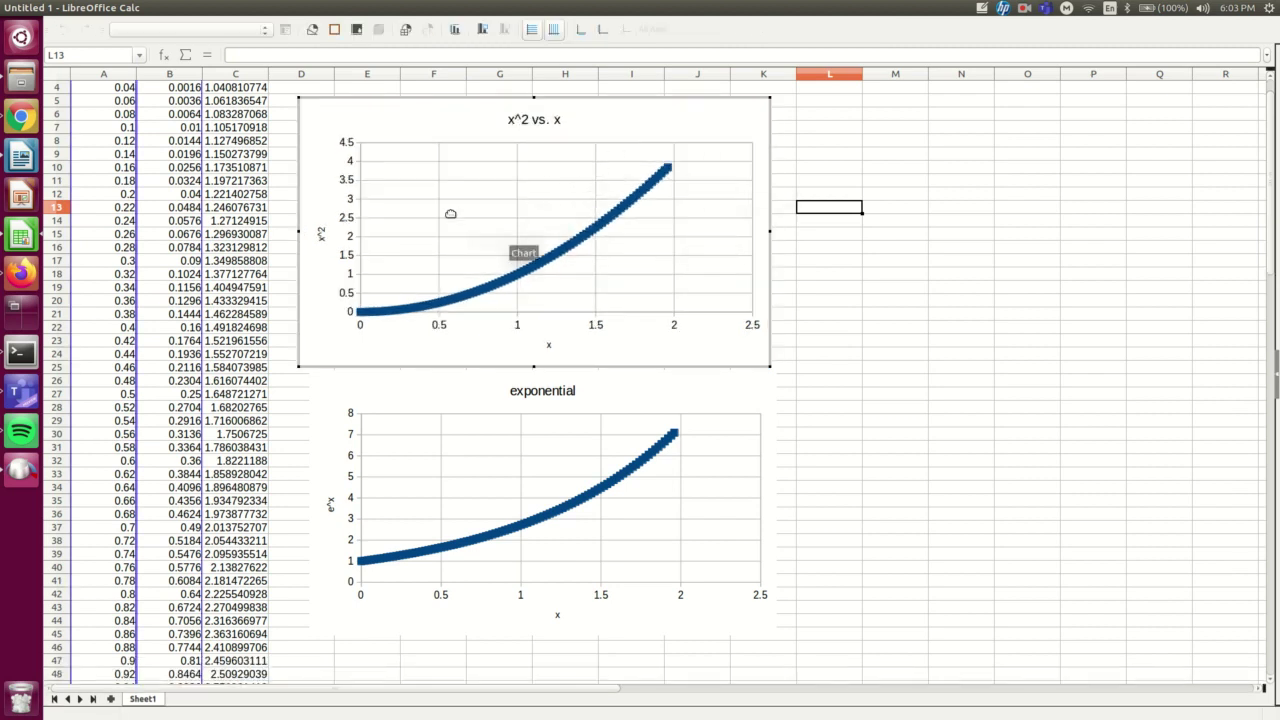
left_click(617, 213)
right_click(617, 213)
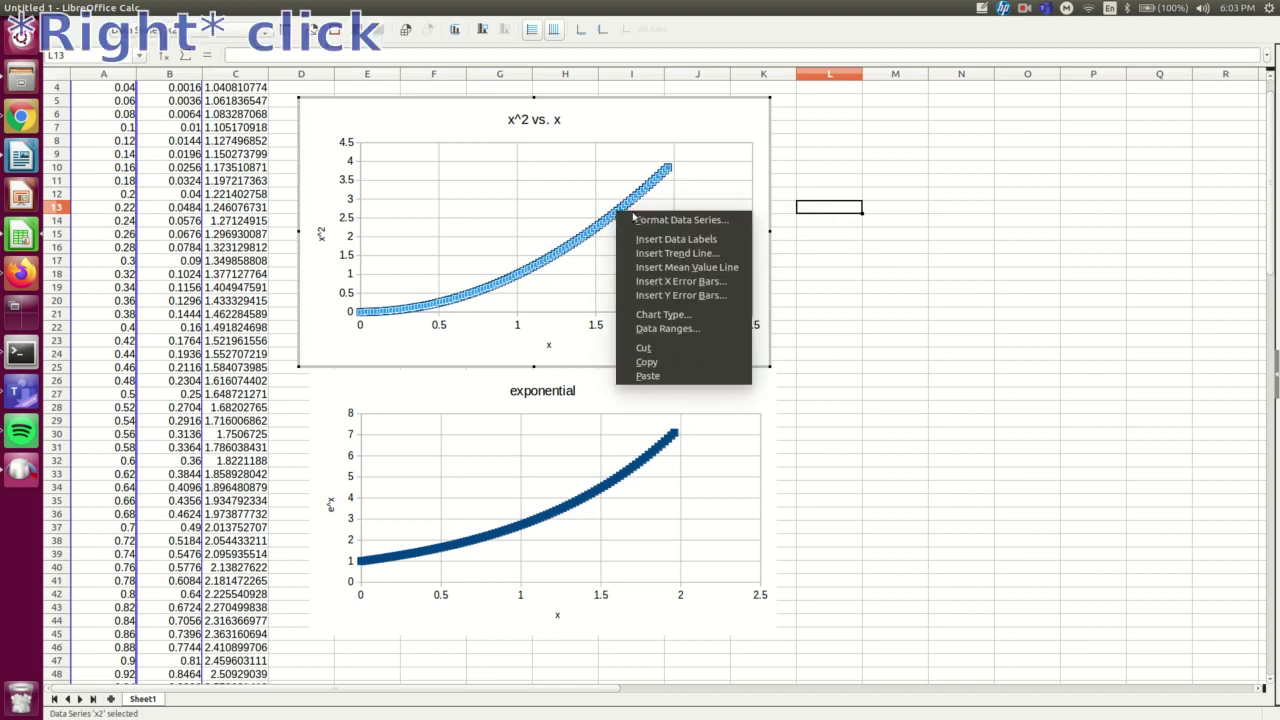
Format the x2 series with a Continuous line style and No Symbol markers
left_click(650, 222)
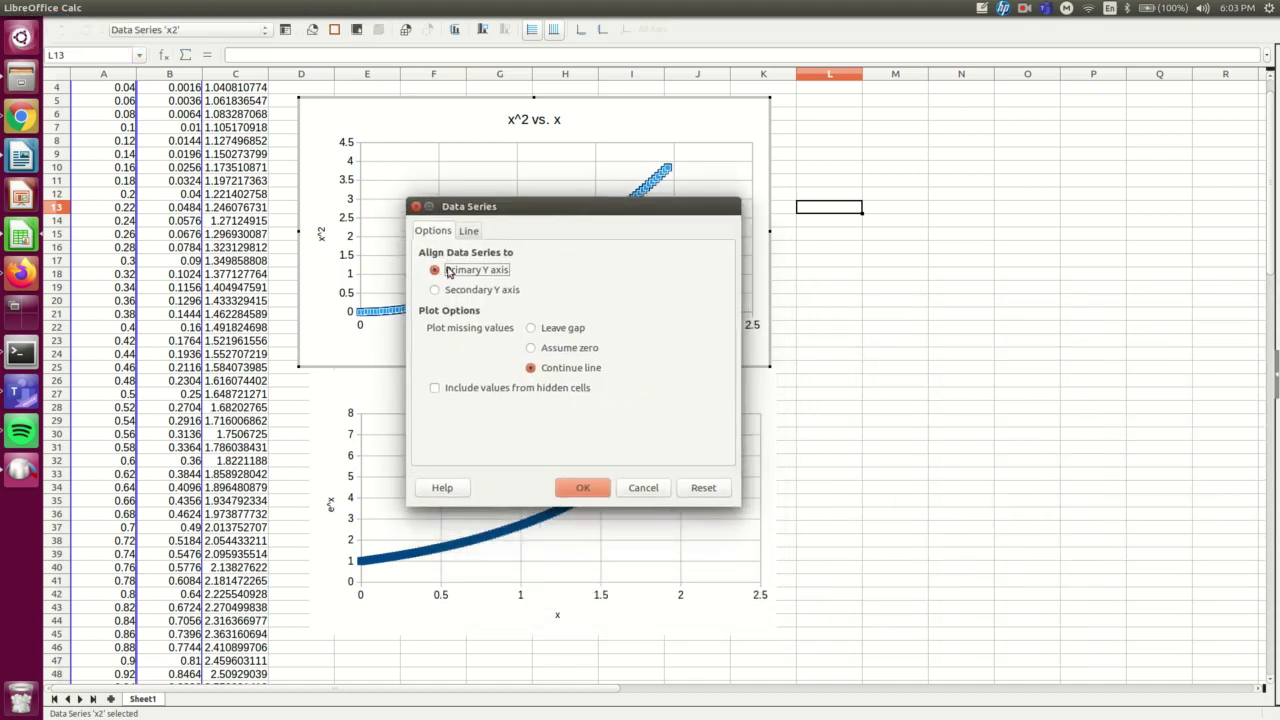
left_click(472, 231)
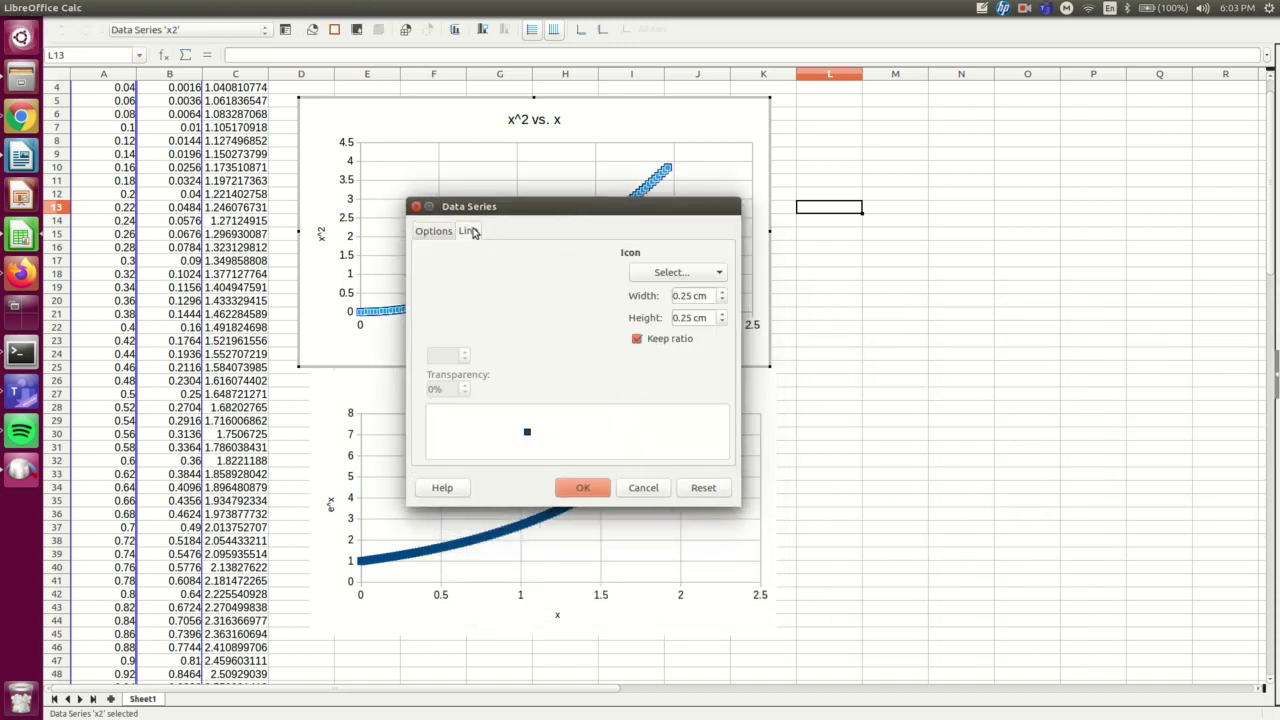
left_click(491, 289)
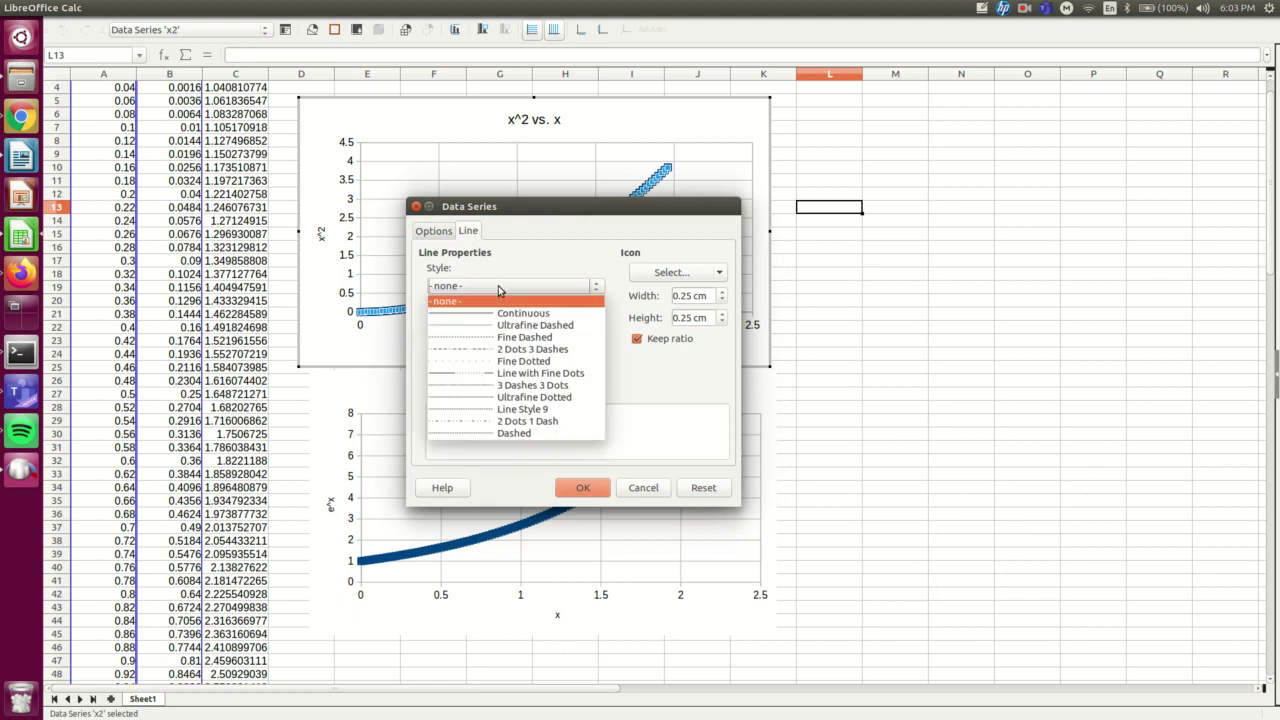
left_click(500, 302)
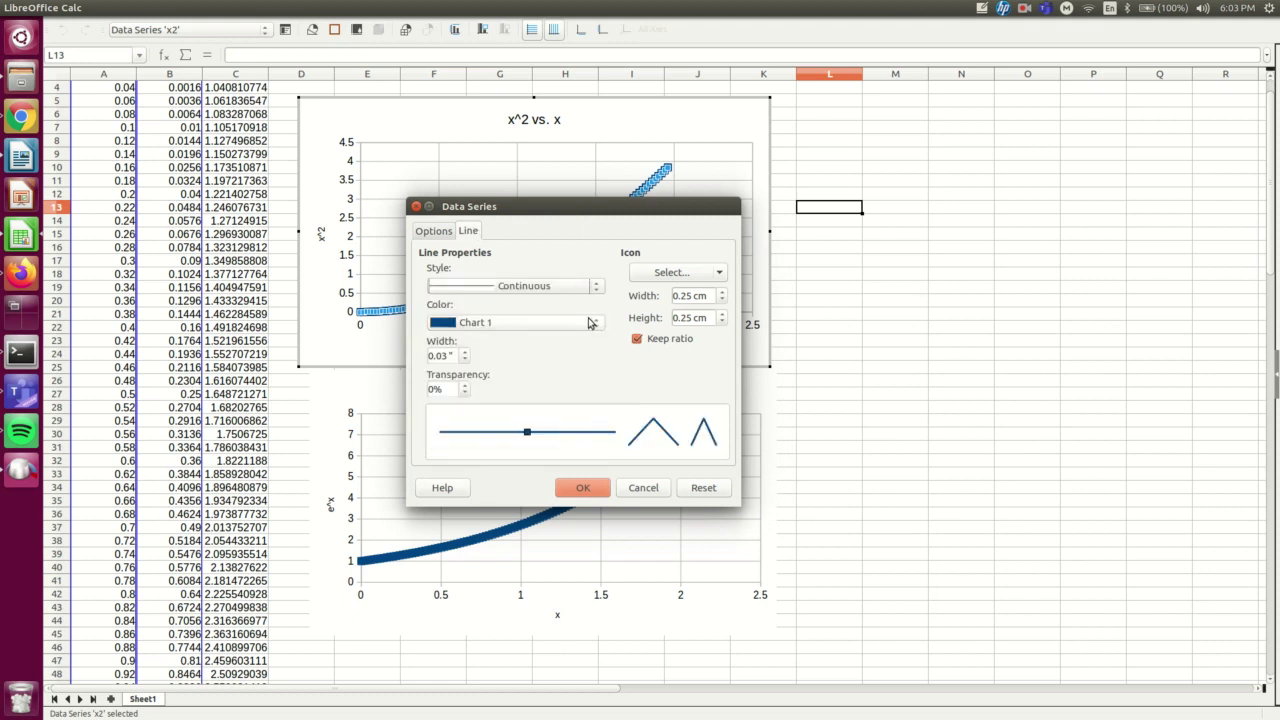
left_click(708, 273)
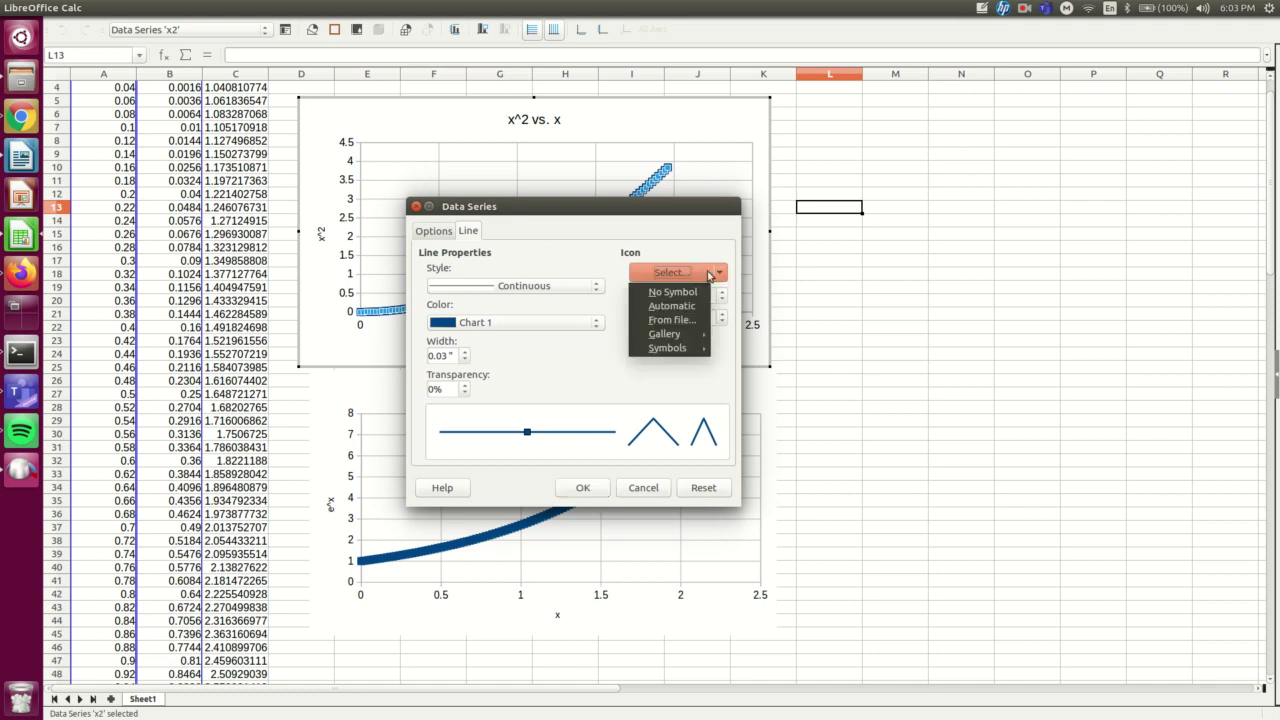
left_click(672, 292)
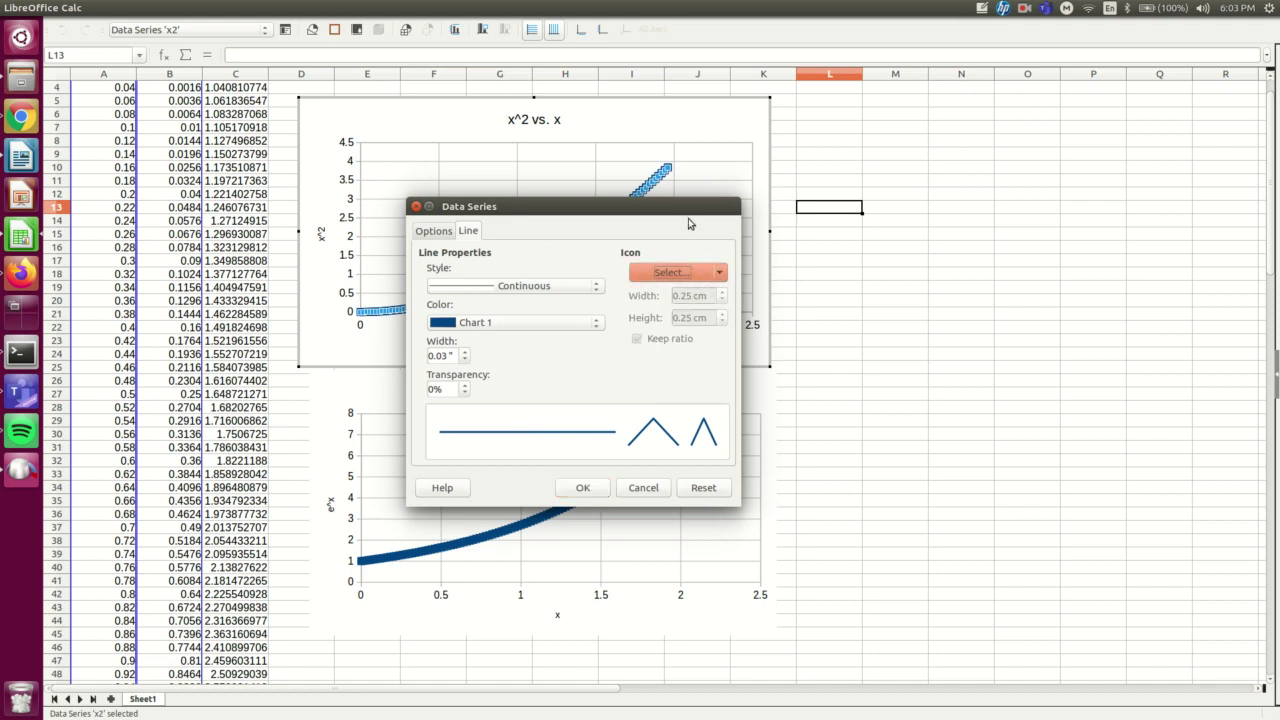
left_click_drag(647, 219, 1021, 165)
left_click(957, 443)
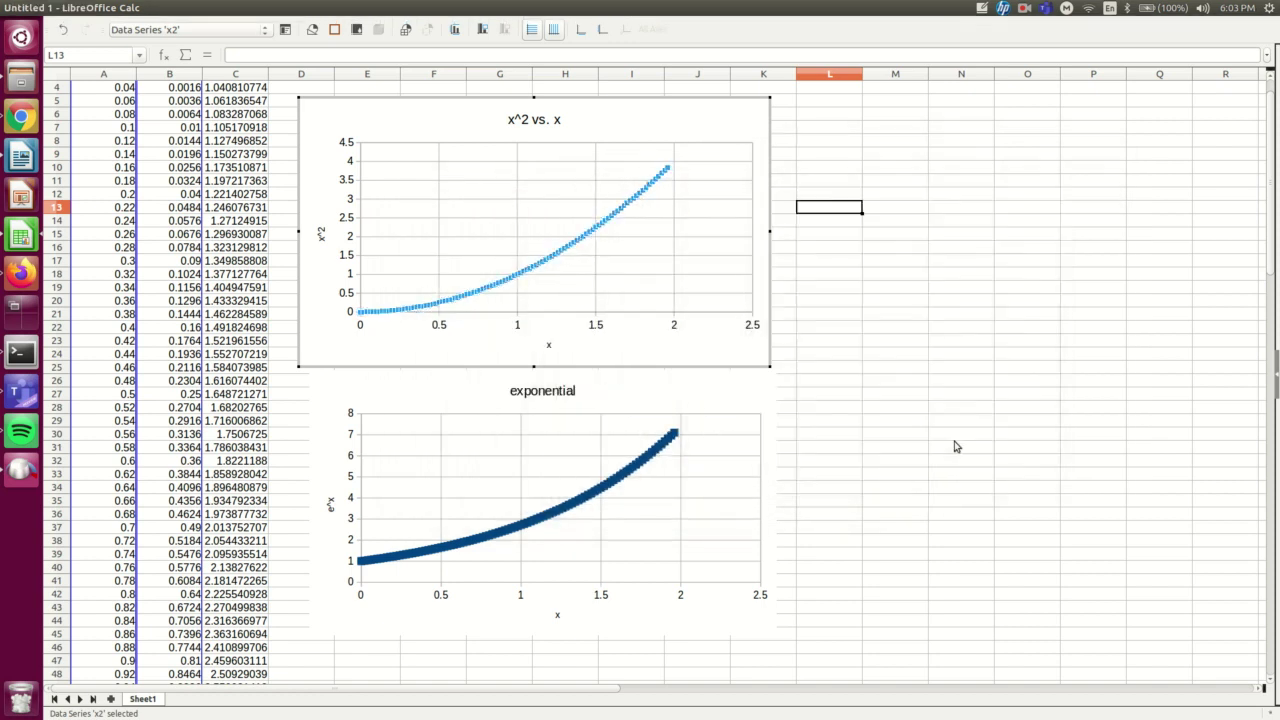